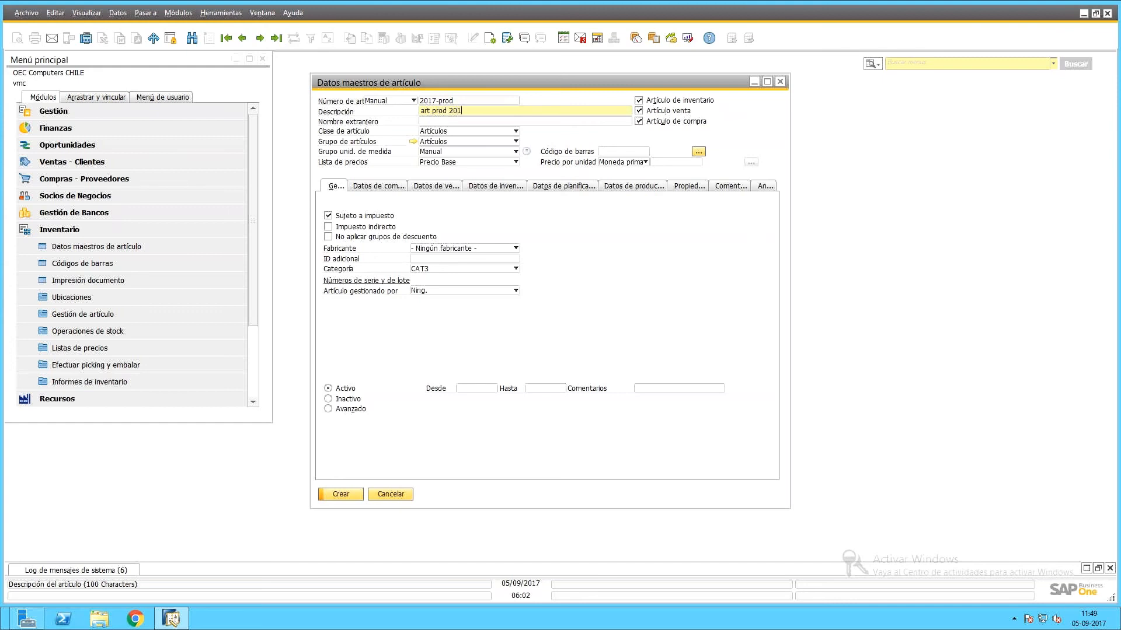
Finish the description and put the item in item group Z_SPOOL.
{"action": "key", "text": "Tab"}
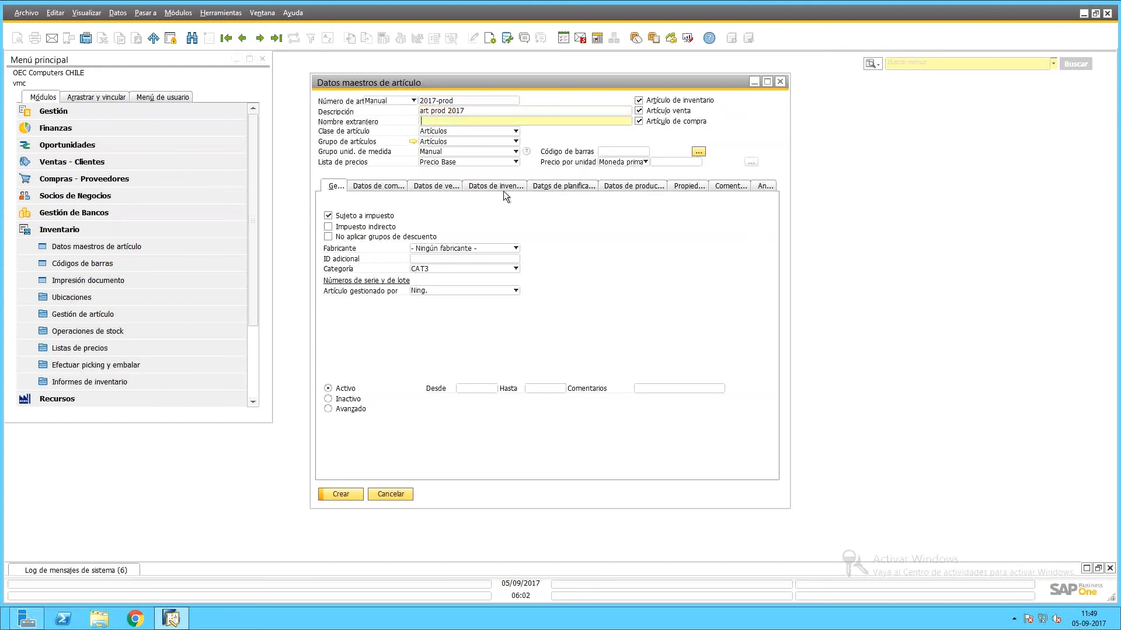
{"action": "left_click", "coordinate": [490, 142]}
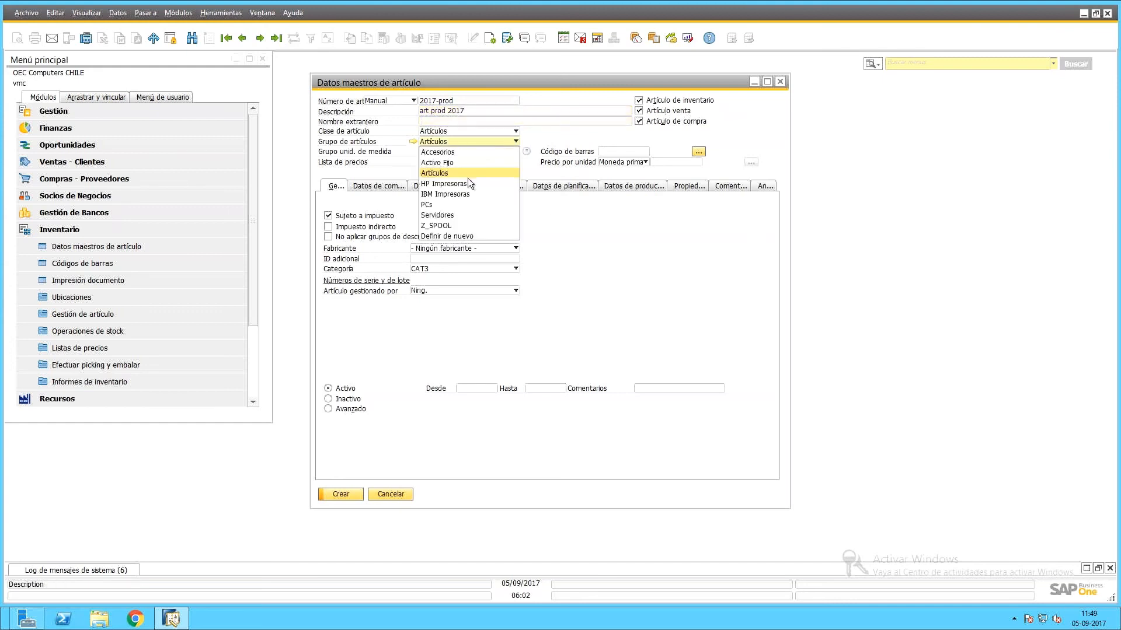
{"action": "left_click", "coordinate": [451, 224]}
{"action": "left_click", "coordinate": [419, 314]}
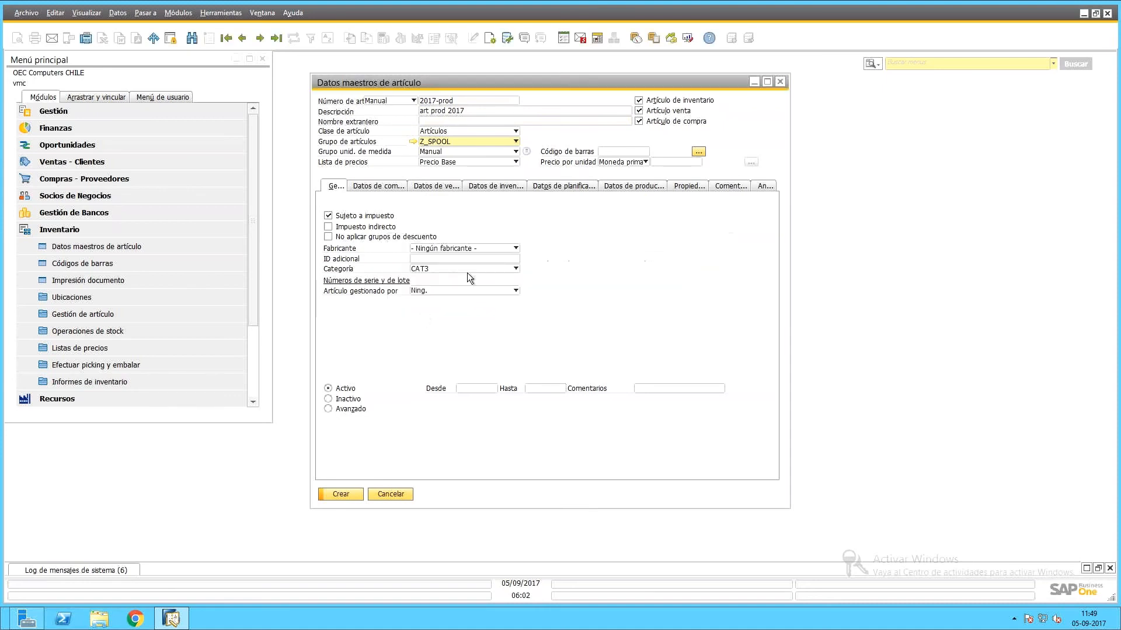
Set planning method PNM and procurement method Efectuar, then create item 2017-prod.
{"action": "left_click", "coordinate": [581, 187]}
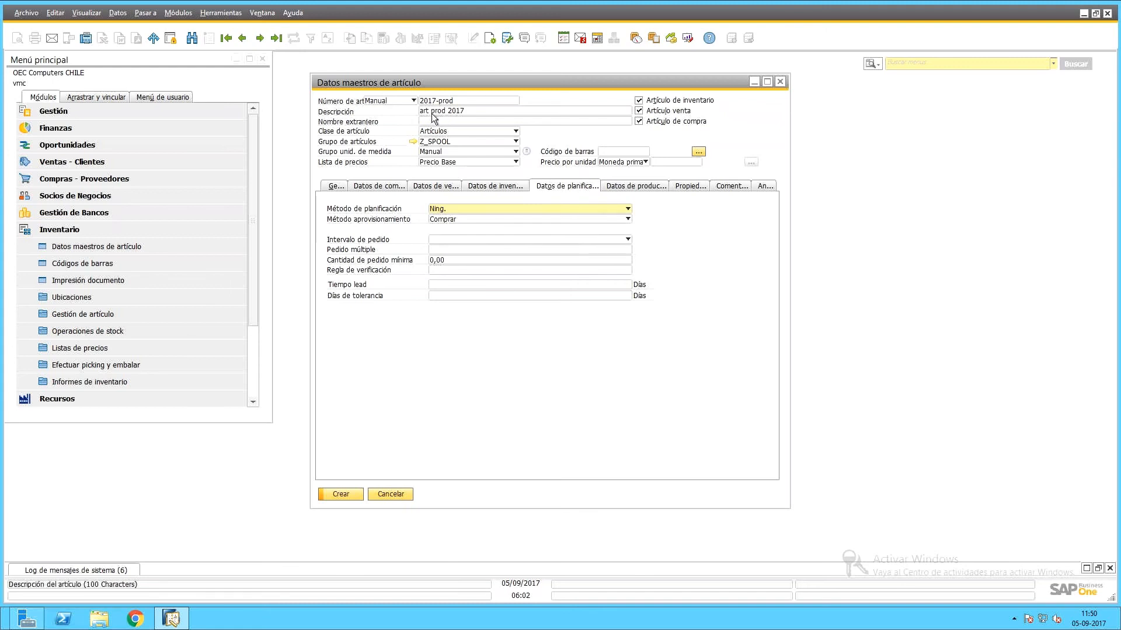
{"action": "left_click", "coordinate": [628, 208]}
{"action": "left_click", "coordinate": [590, 220]}
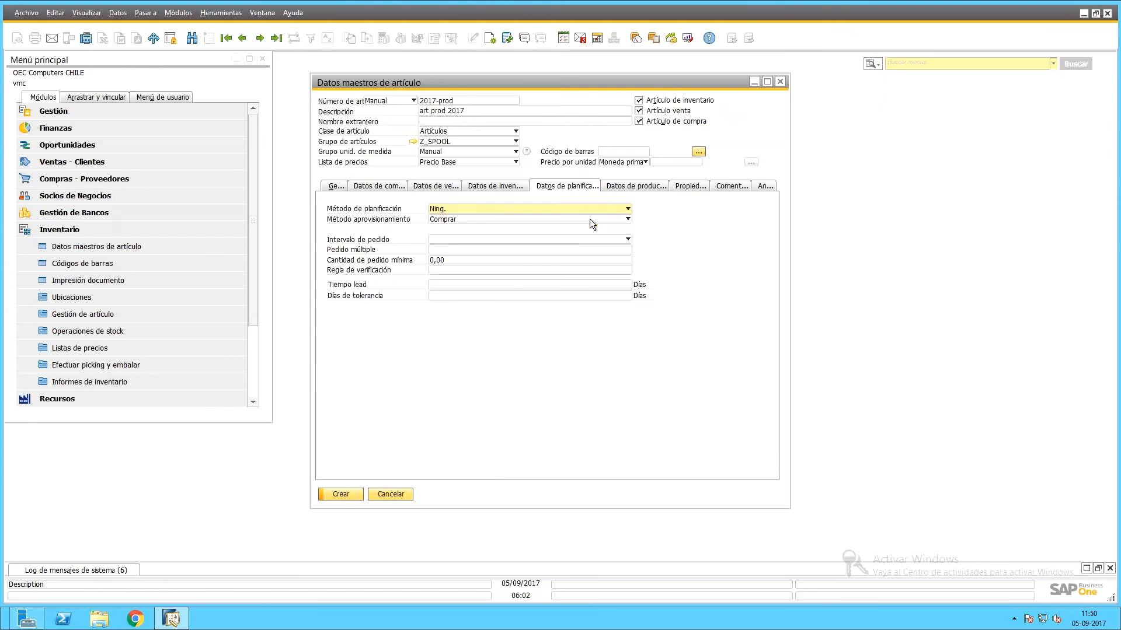
{"action": "left_click", "coordinate": [440, 223]}
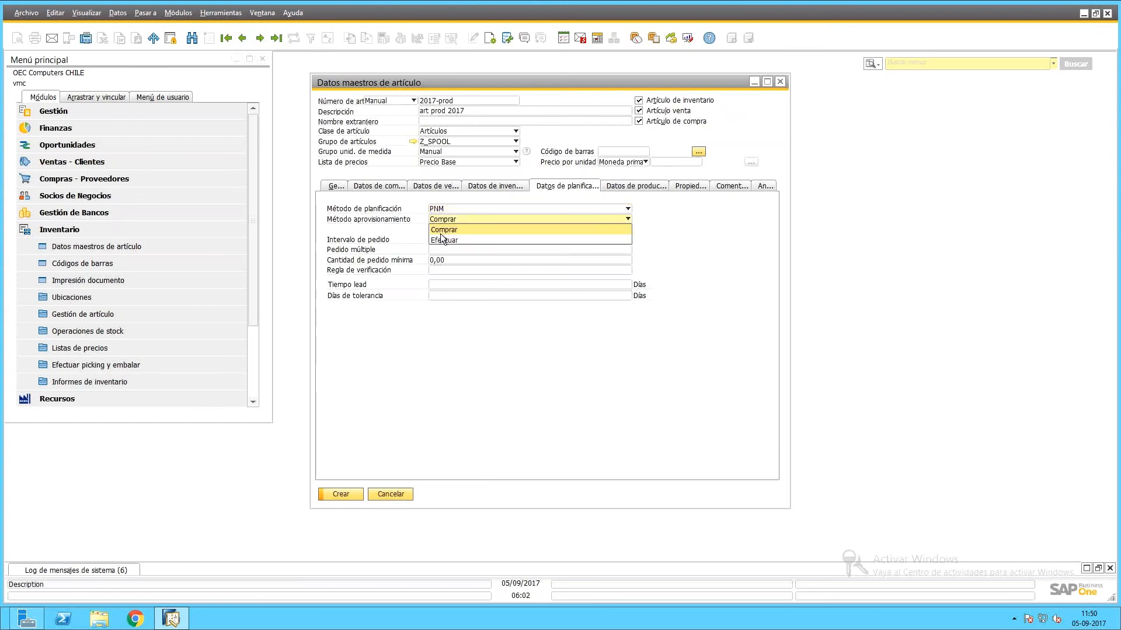
{"action": "left_click", "coordinate": [440, 237]}
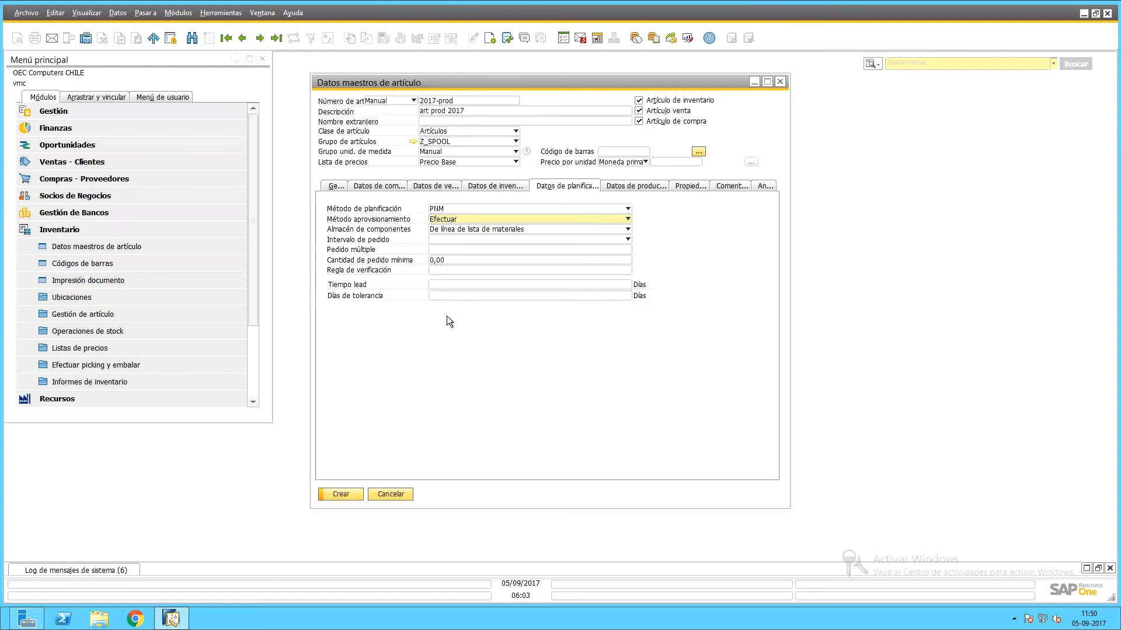
{"action": "left_click", "coordinate": [340, 494]}
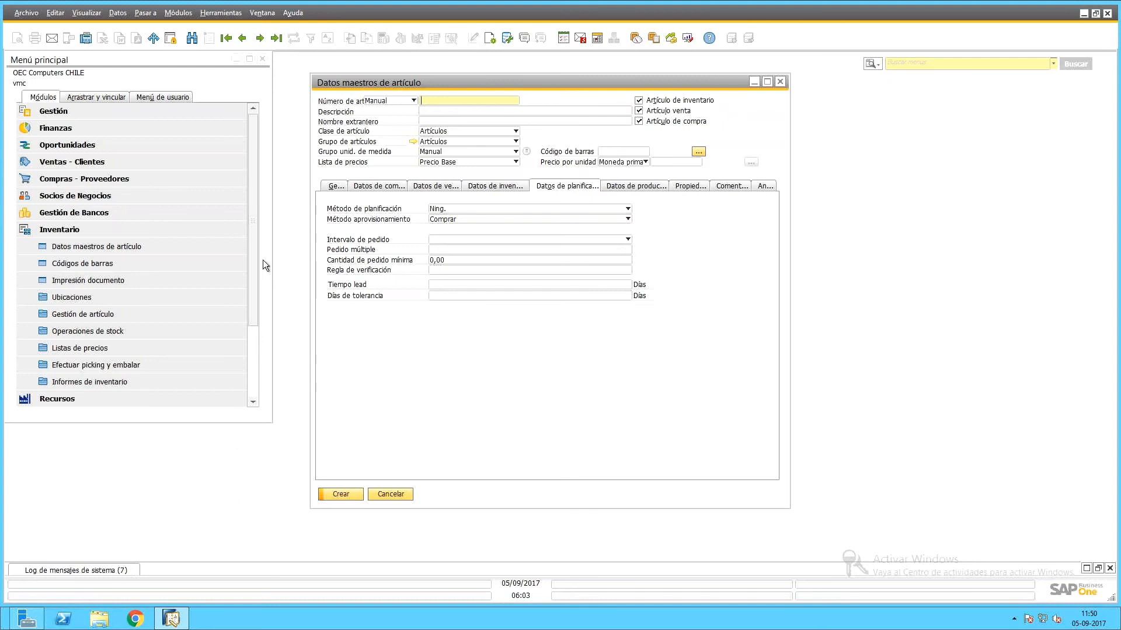
Close the item master, open MRP Previsiones, then open a new Orden de venta.
{"action": "left_click", "coordinate": [130, 235]}
{"action": "left_click", "coordinate": [391, 494]}
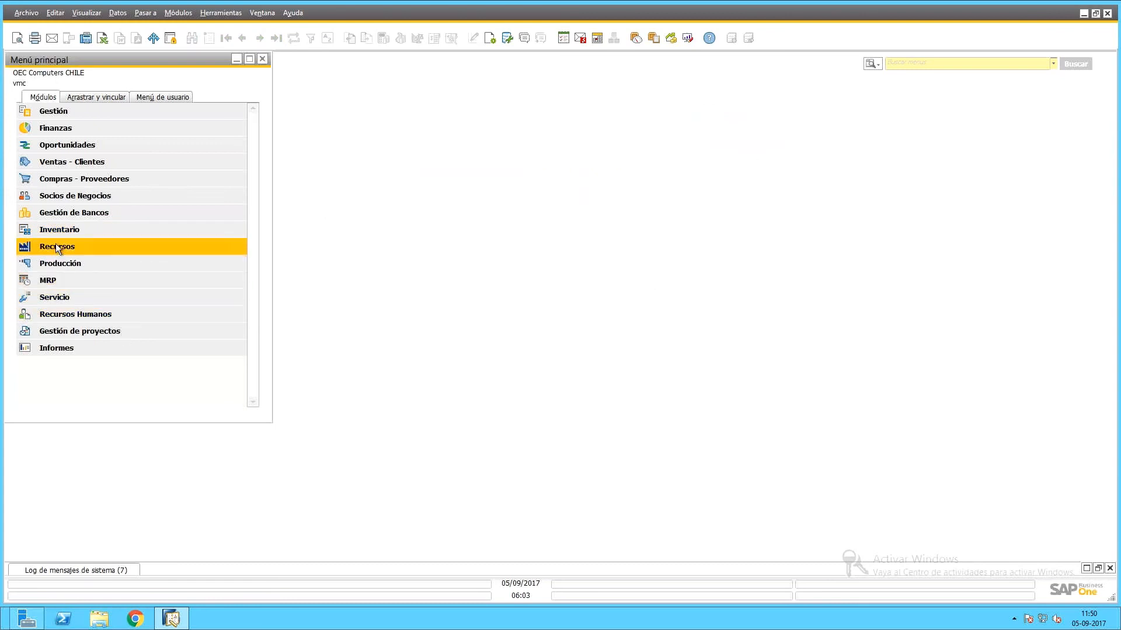
{"action": "left_click", "coordinate": [58, 281]}
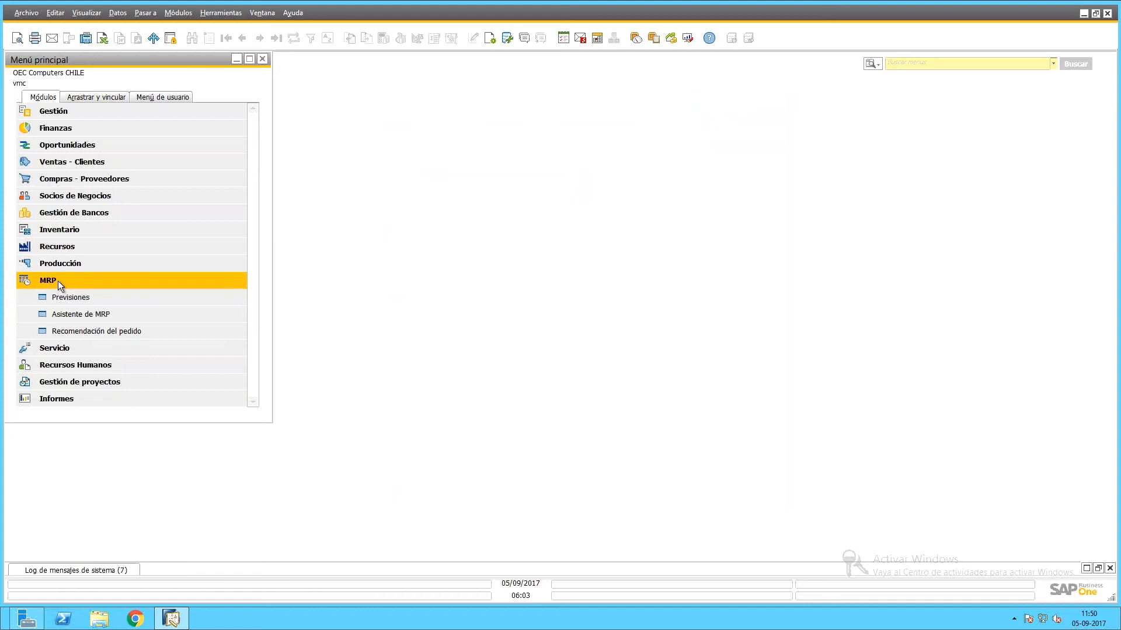
{"action": "left_click", "coordinate": [60, 296]}
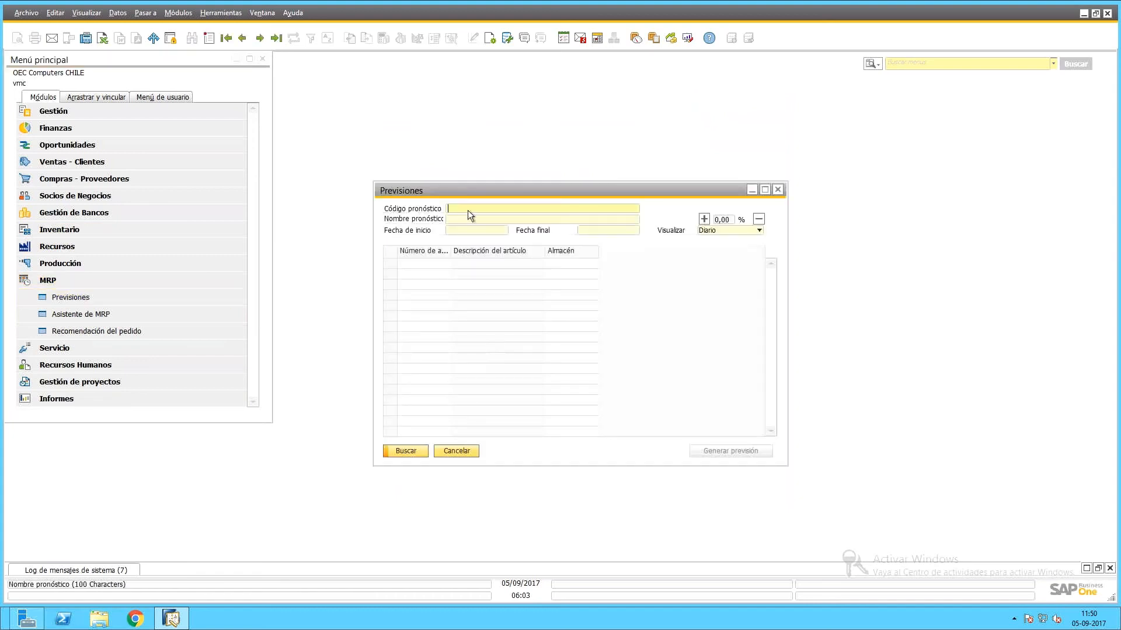
{"action": "left_click_drag", "start_coordinate": [469, 184], "coordinate": [416, 139]}
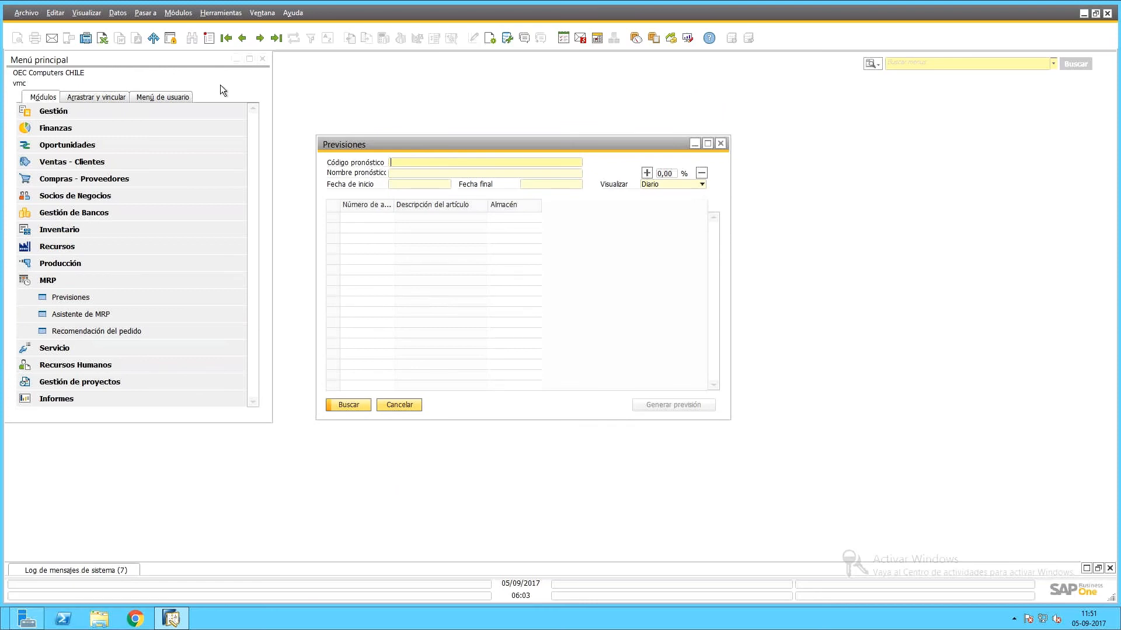
{"action": "left_click", "coordinate": [117, 168]}
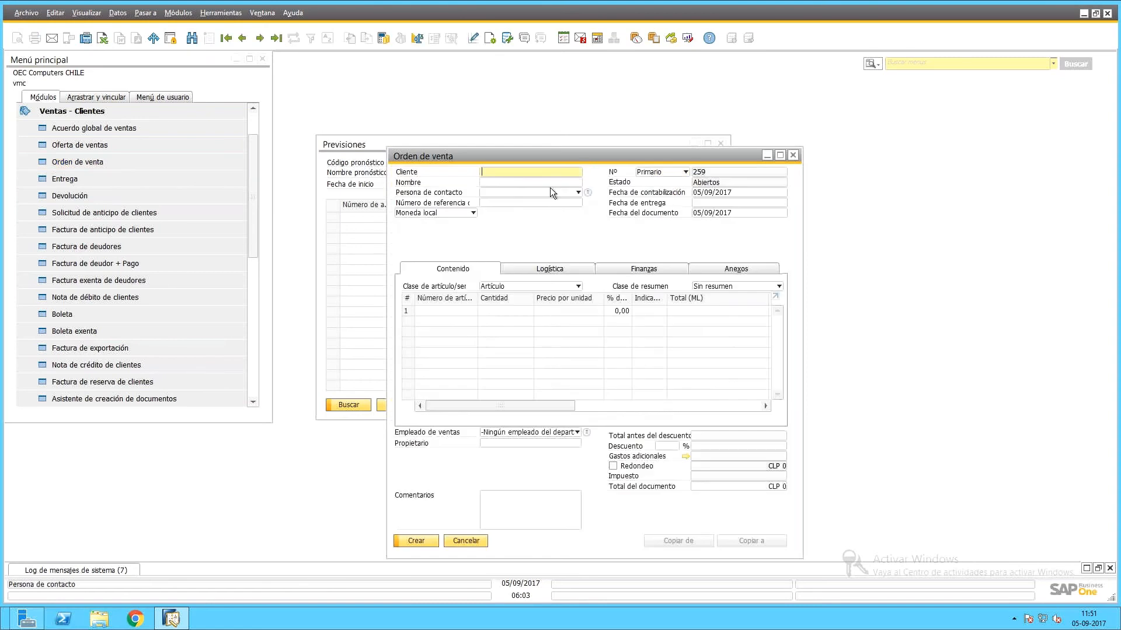
{"action": "left_click_drag", "start_coordinate": [560, 157], "coordinate": [454, 89]}
Choose the customer and set the delivery date to 10/09/2017.
{"action": "left_click", "coordinate": [471, 106]}
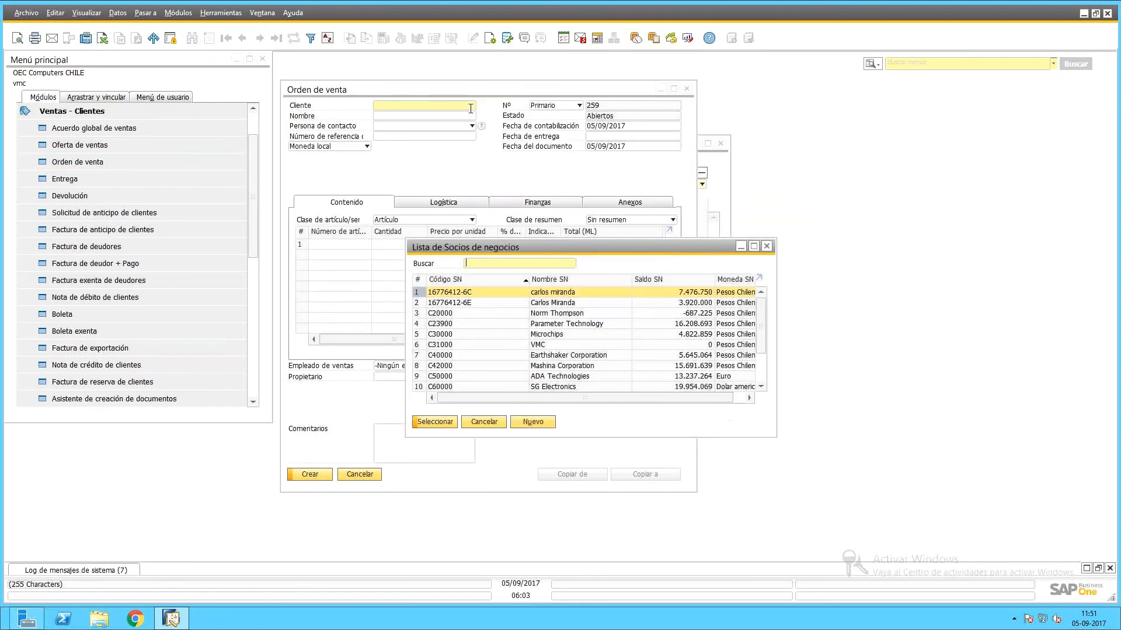
{"action": "double_click", "coordinate": [568, 317]}
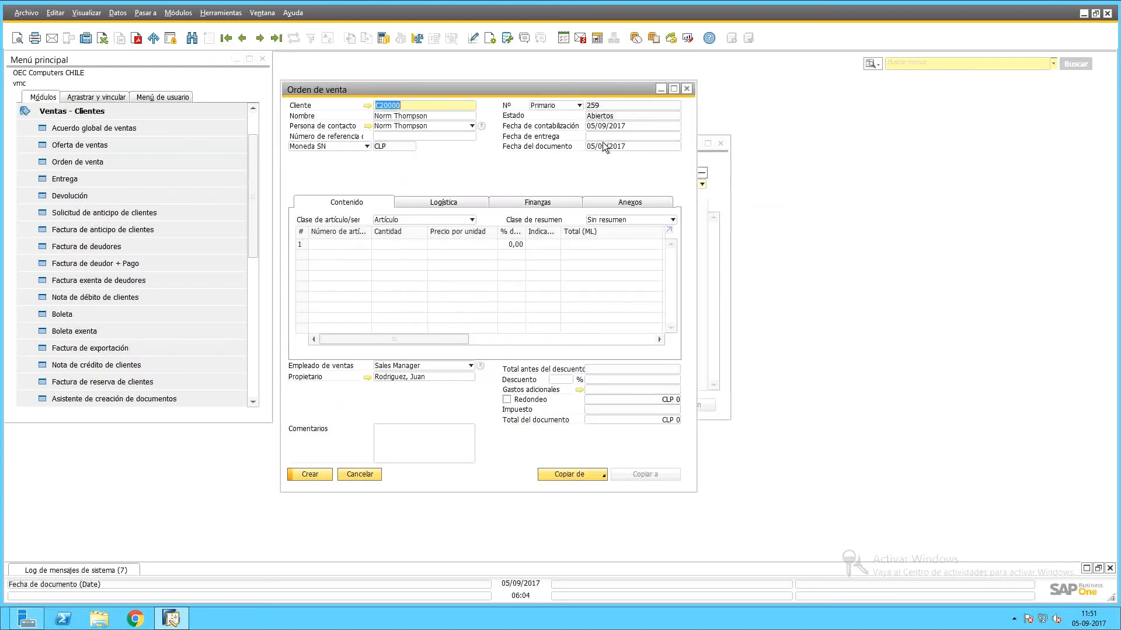
{"action": "left_click", "coordinate": [595, 146]}
{"action": "left_click", "coordinate": [605, 136]}
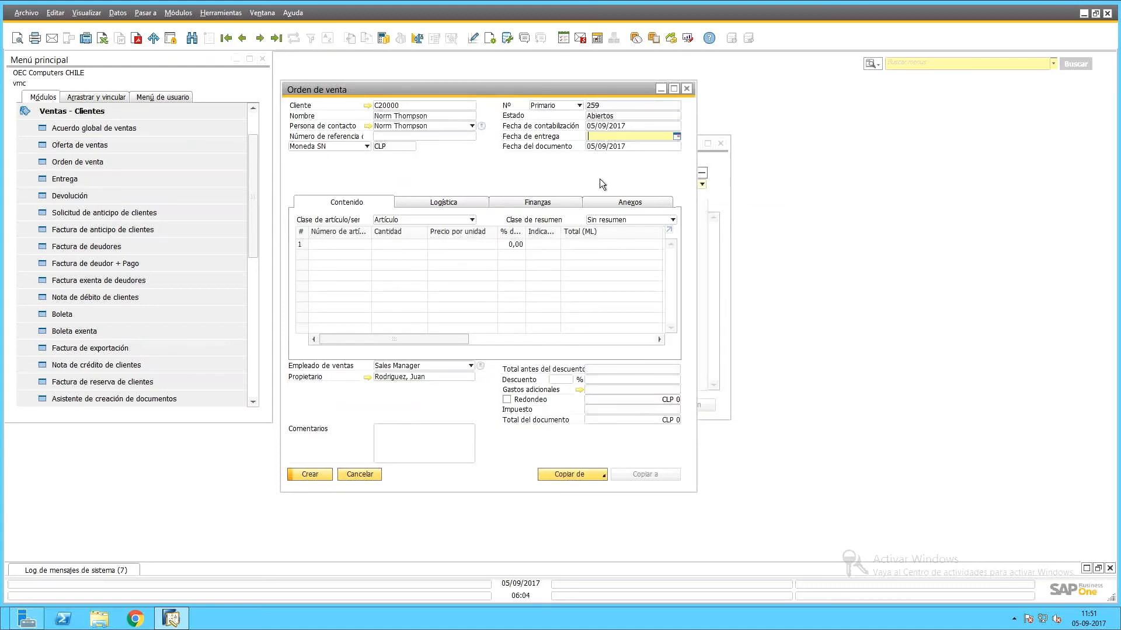
{"action": "type", "text": "100917"}
{"action": "key", "text": "Tab"}
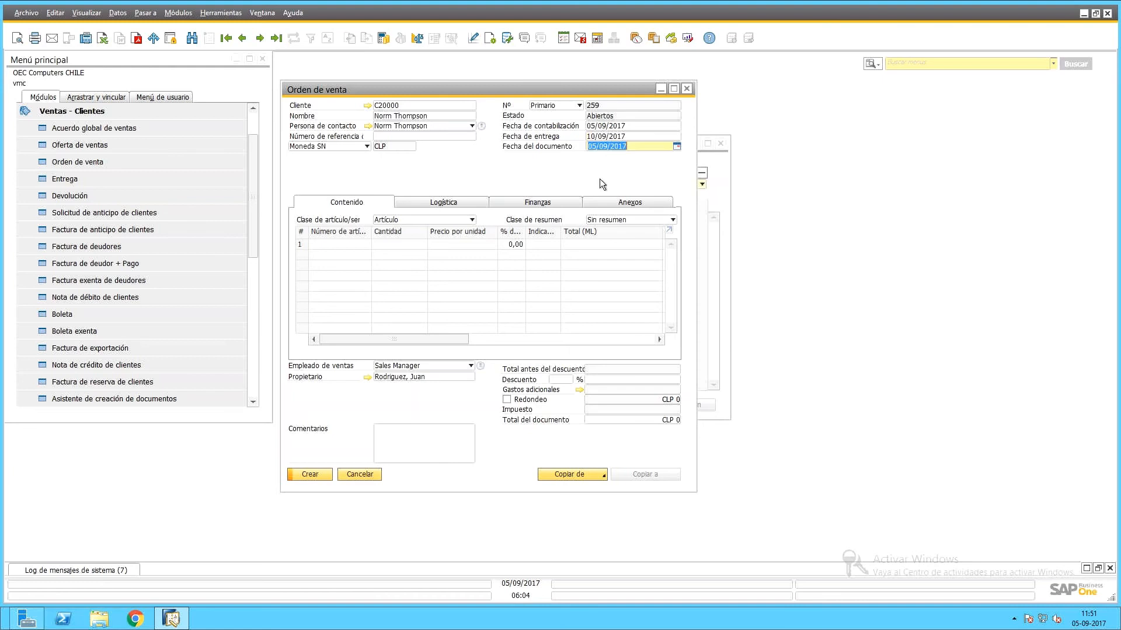
Add 2017-prod with quantity 7 at price 3000, then create sales order 259.
{"action": "left_click", "coordinate": [327, 244]}
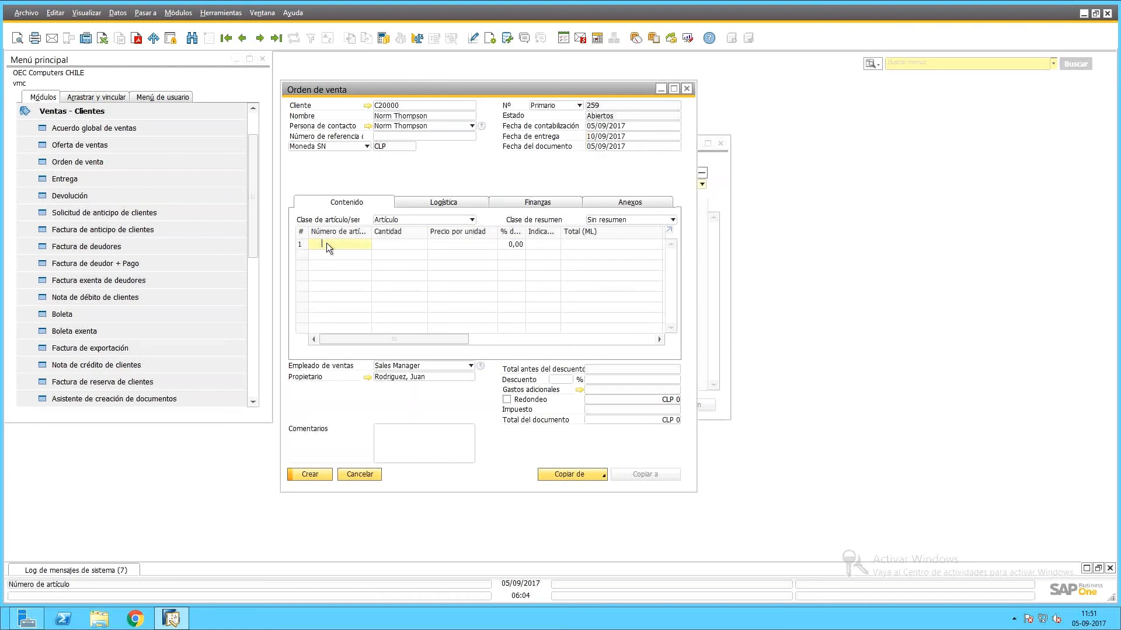
{"action": "key", "text": "Tab"}
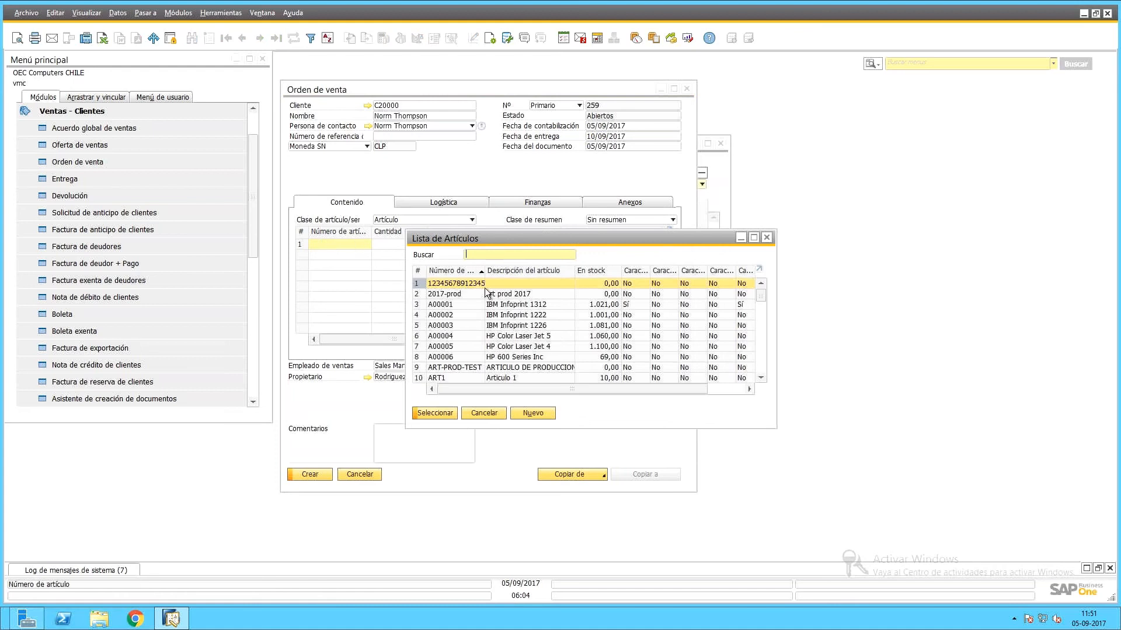
{"action": "left_click", "coordinate": [518, 294]}
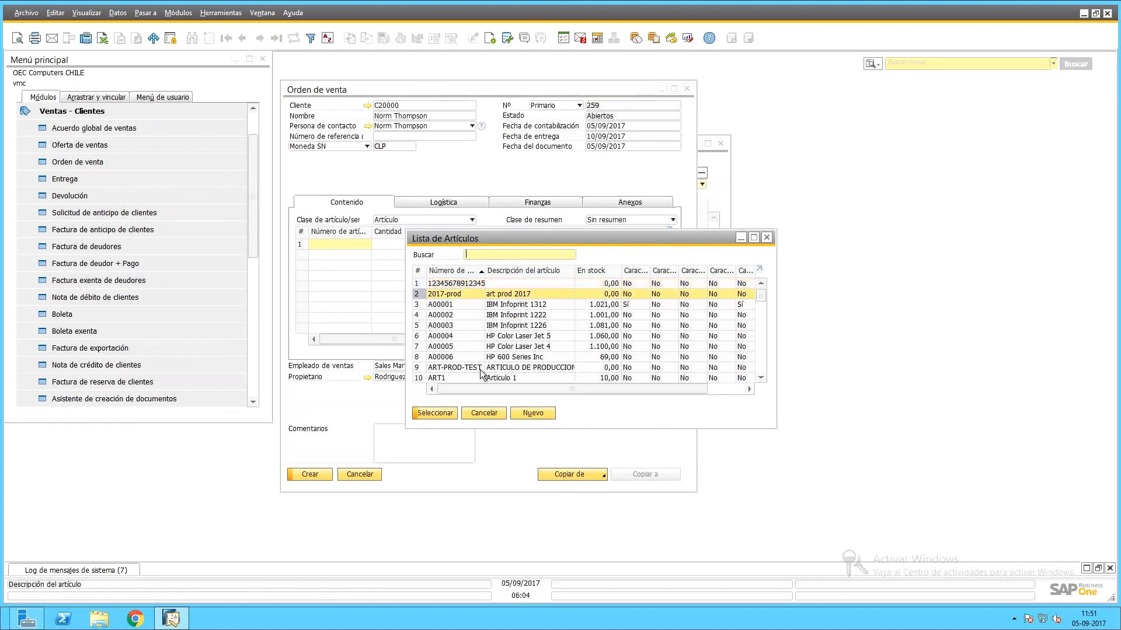
{"action": "left_click", "coordinate": [434, 412]}
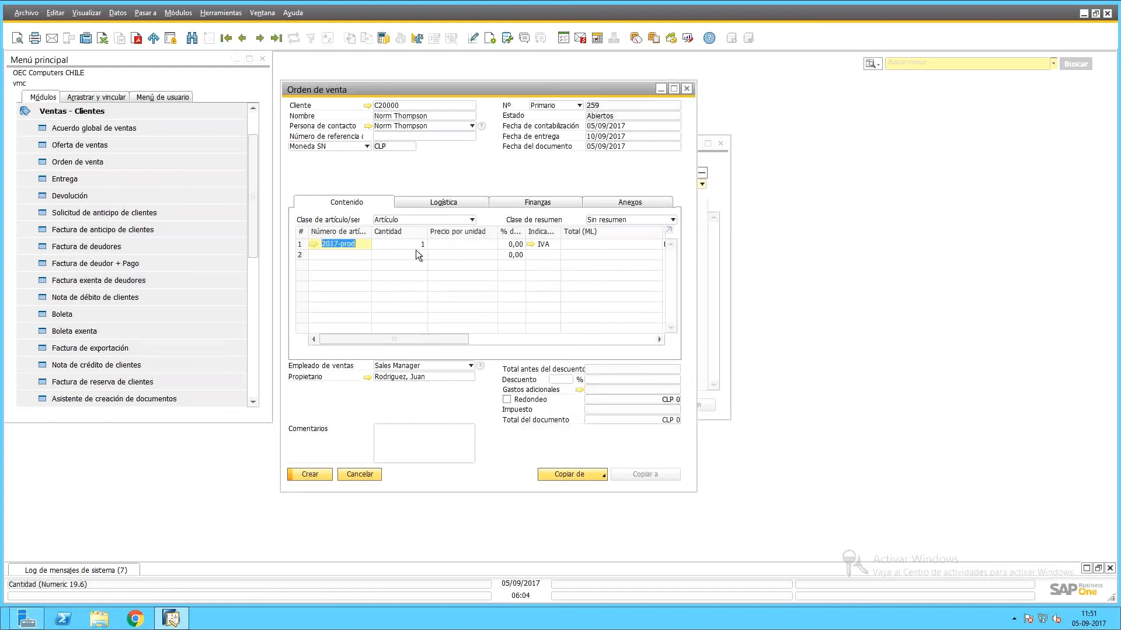
{"action": "left_click", "coordinate": [415, 244]}
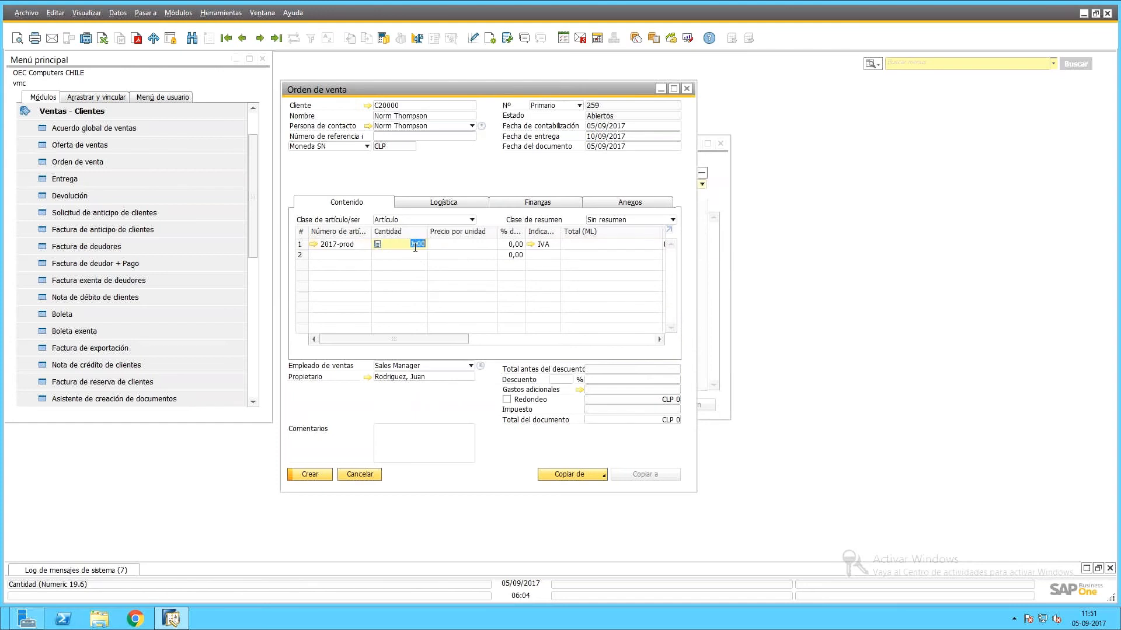
{"action": "type", "text": "7"}
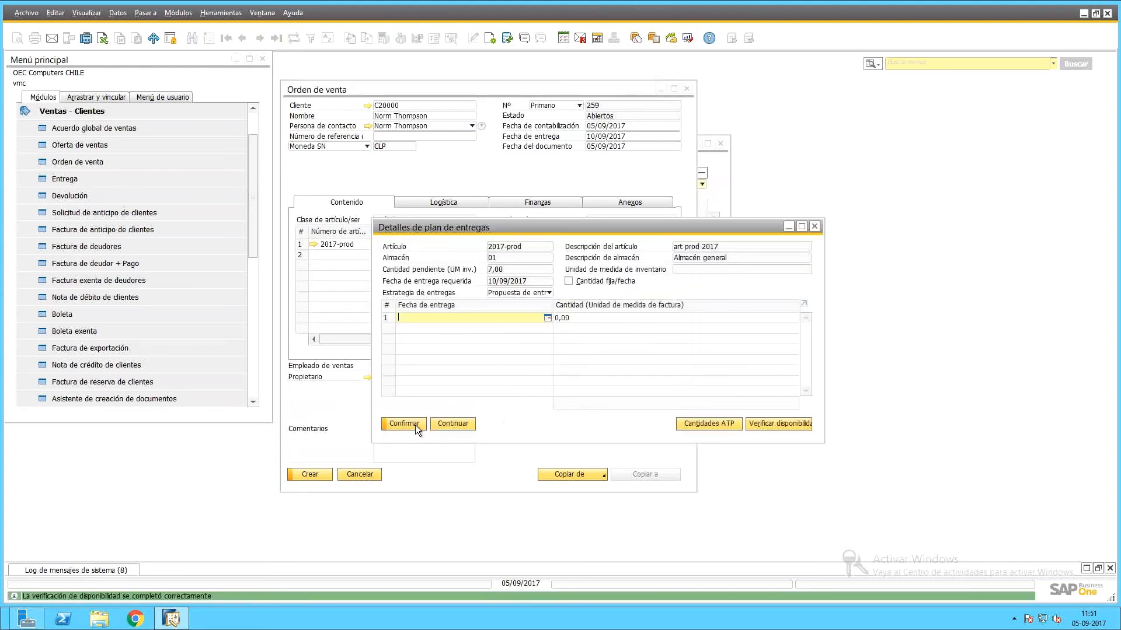
{"action": "left_click", "coordinate": [413, 425]}
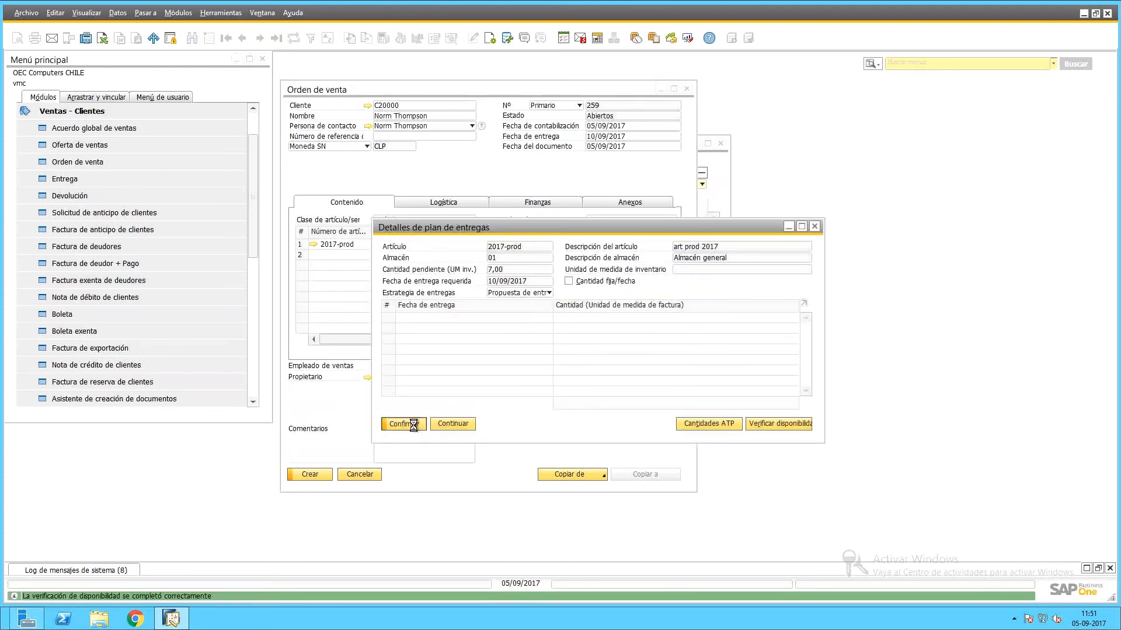
{"action": "left_click", "coordinate": [413, 425]}
{"action": "type", "text": "3000"}
{"action": "key", "text": "Tab"}
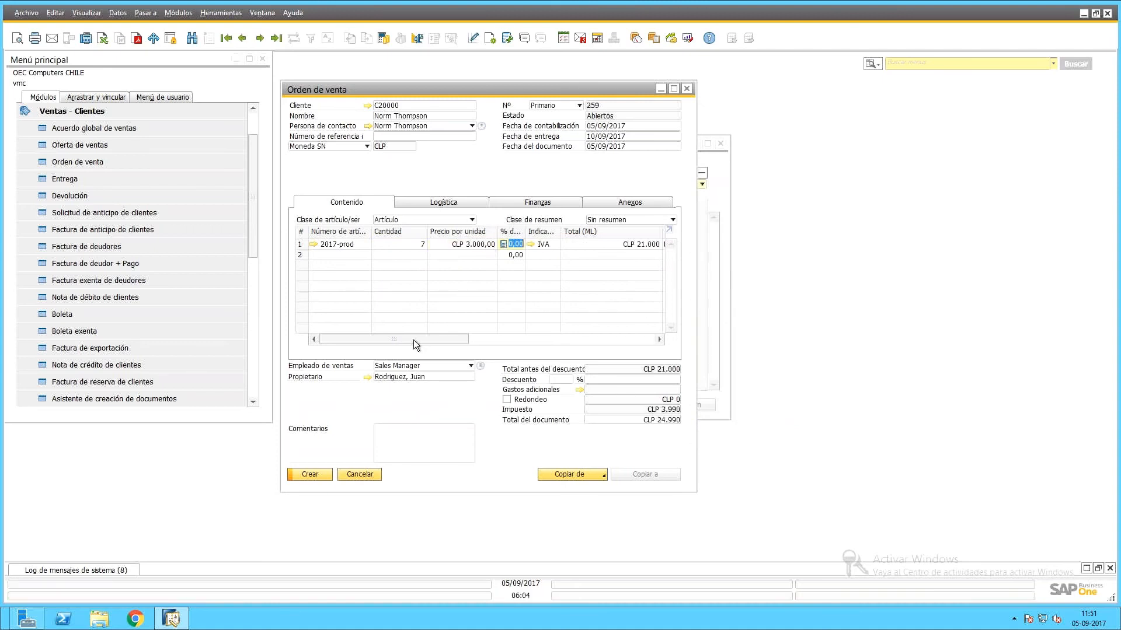
{"action": "left_click", "coordinate": [313, 475]}
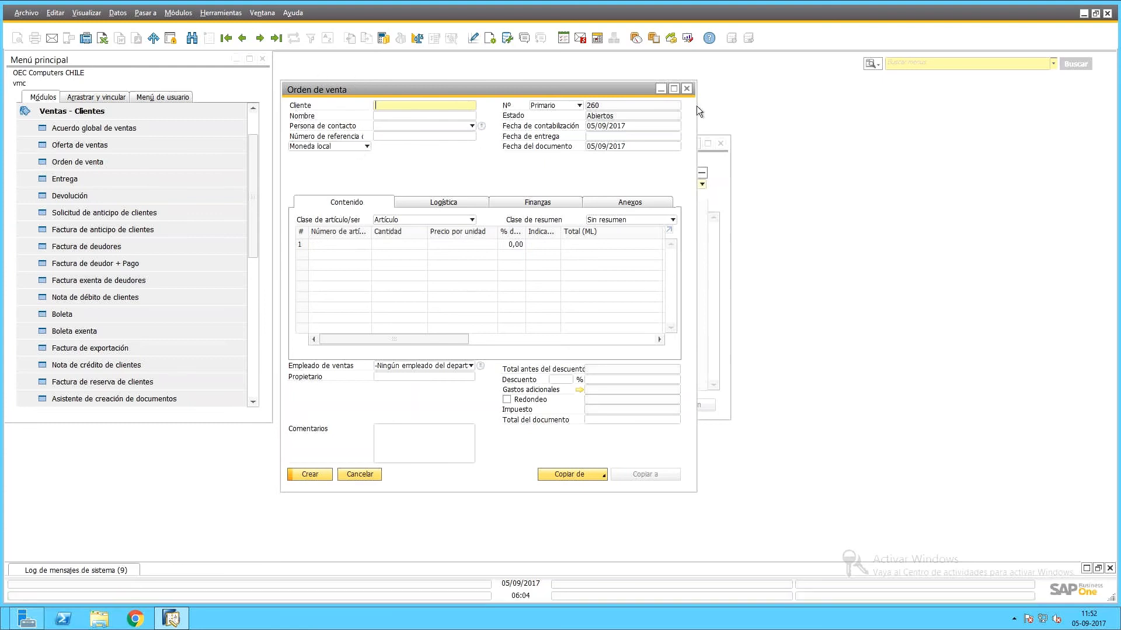
{"action": "left_click", "coordinate": [686, 89]}
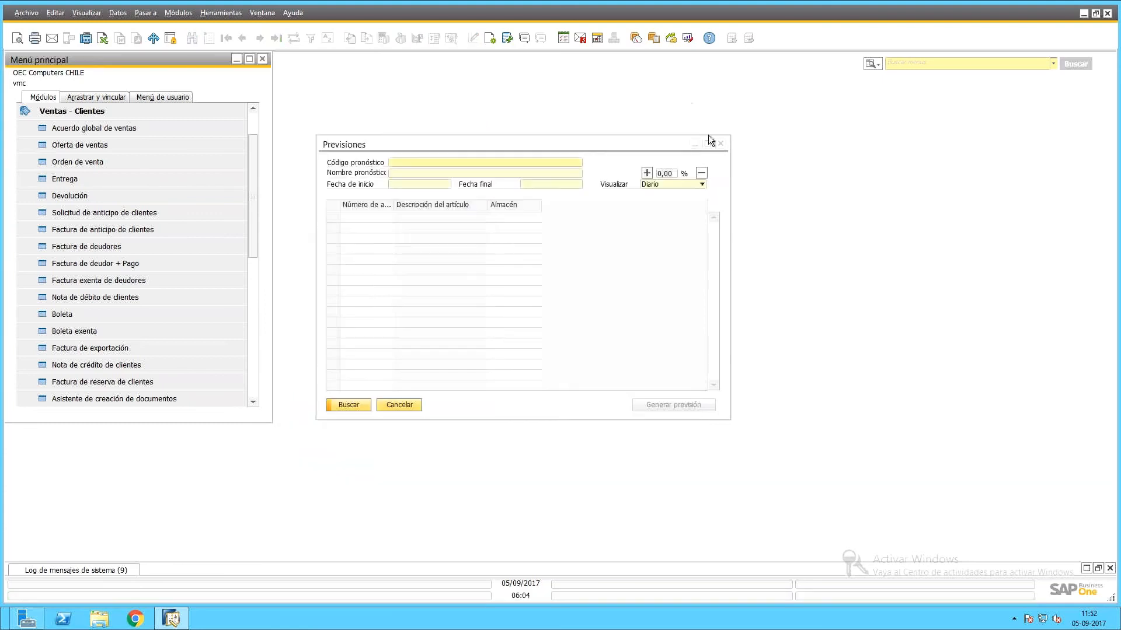
Start a new forecast with code 2017-MRP and name PROD. 2017 MRP.
{"action": "left_click", "coordinate": [443, 145]}
{"action": "left_click_drag", "start_coordinate": [415, 146], "coordinate": [391, 153]}
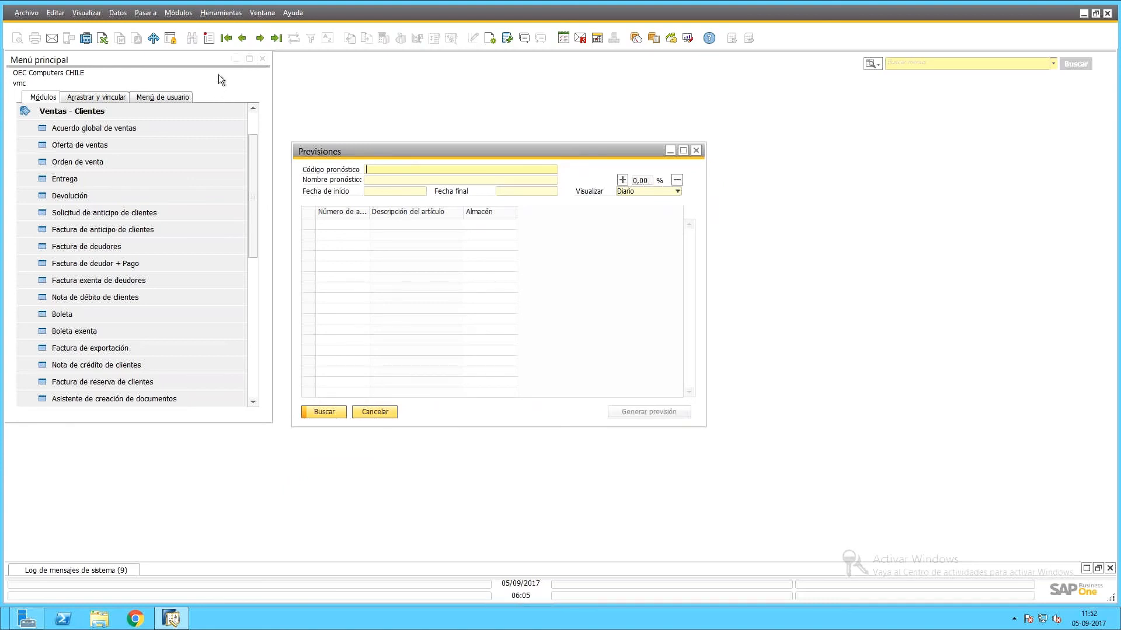
{"action": "left_click", "coordinate": [209, 44]}
{"action": "left_click", "coordinate": [406, 169]}
{"action": "type", "text": "2017"}
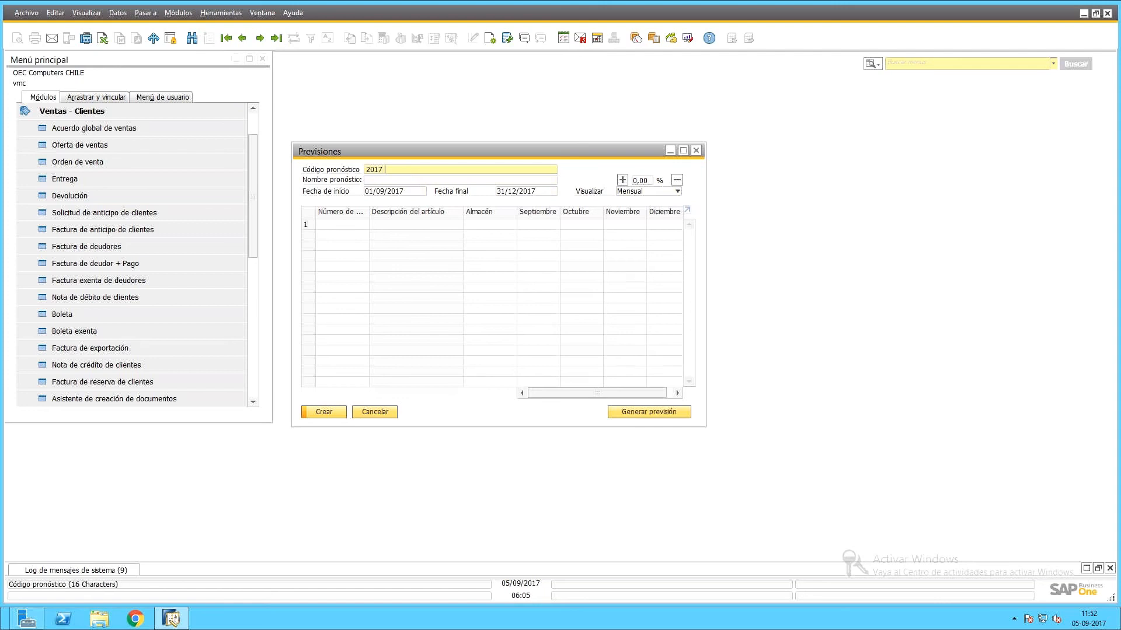
{"action": "key", "text": "Caps_Lock"}
{"action": "type", "text": "MRP"}
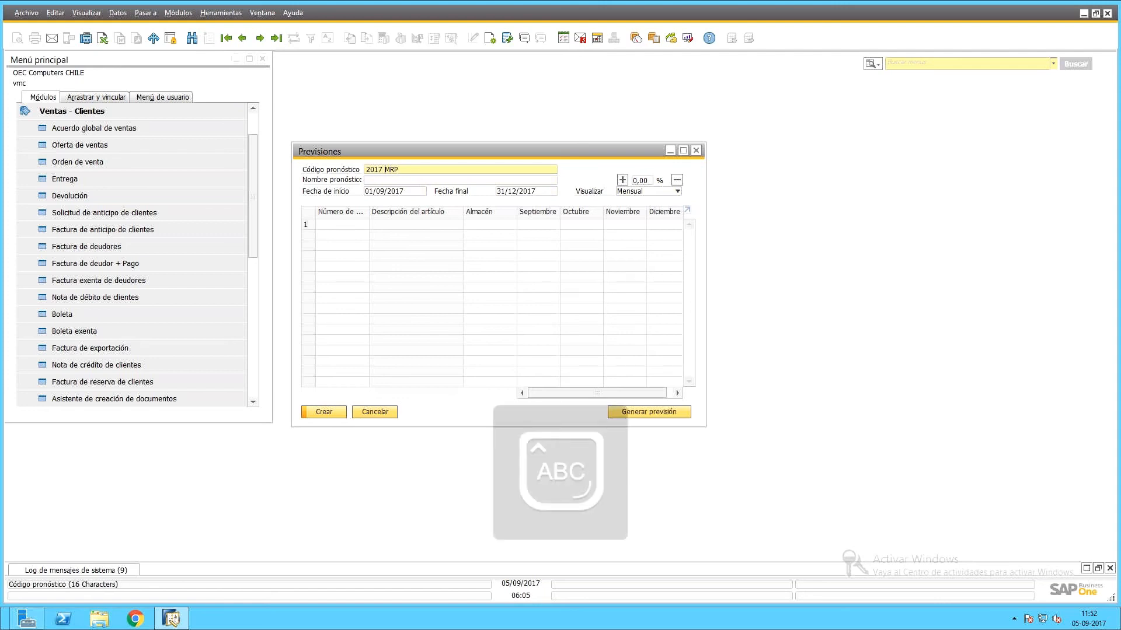
{"action": "key", "text": "BackSpace"}
{"action": "type", "text": "-"}
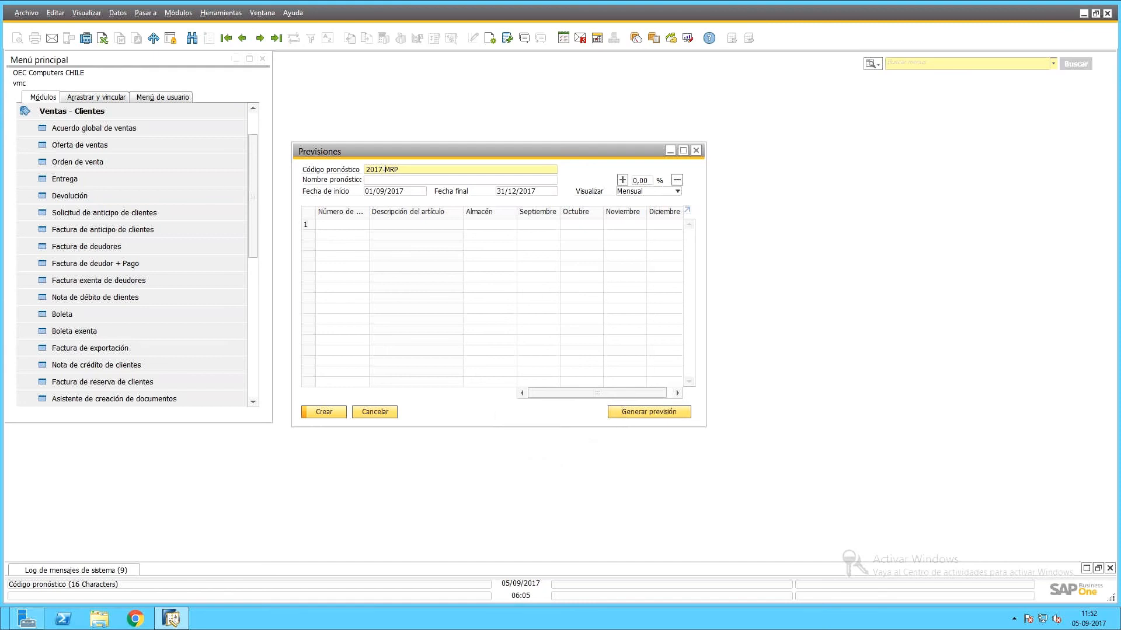
{"action": "key", "text": "Tab"}
{"action": "type", "text": "PROD. 2017 MRP"}
{"action": "key", "text": "Tab"}
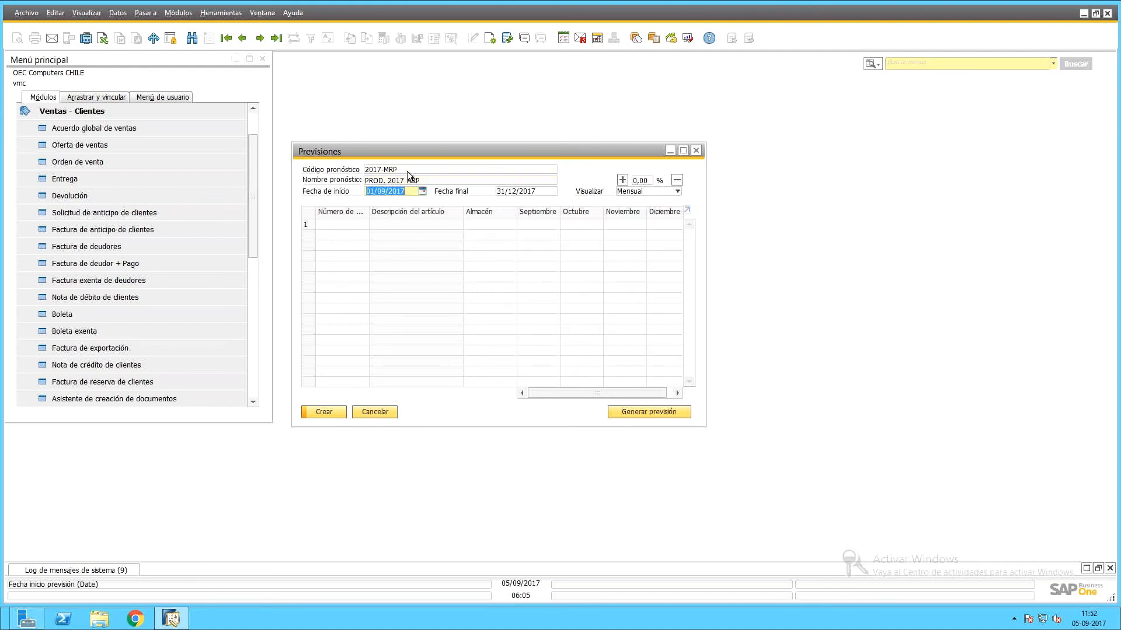
Add item 2017-prod from warehouse 01 as the forecast's first row.
{"action": "left_click", "coordinate": [352, 226]}
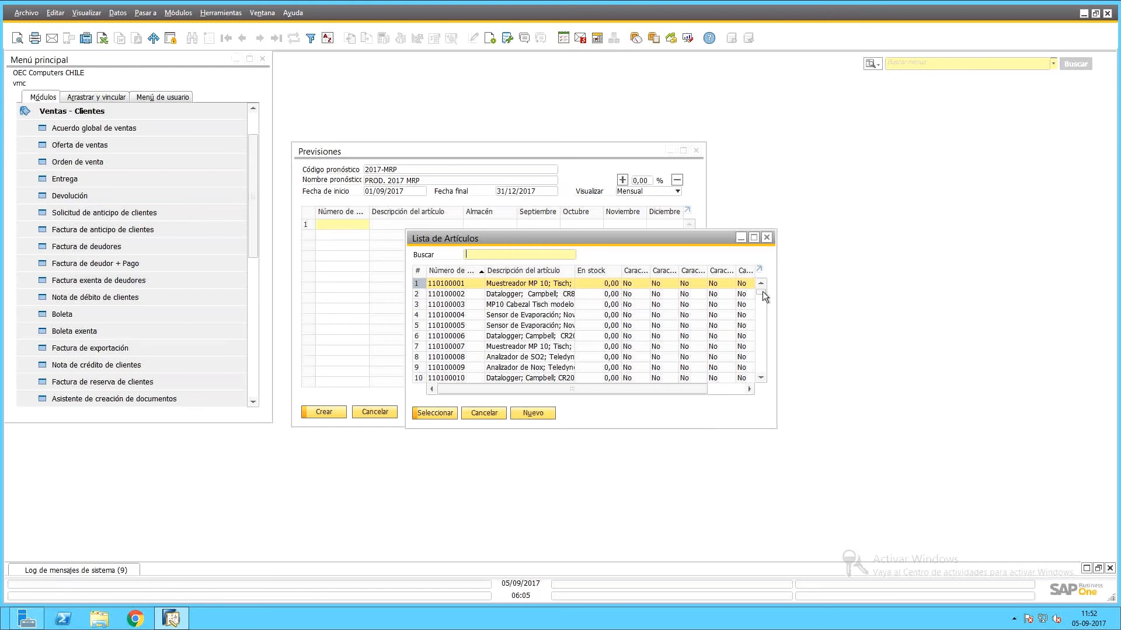
{"action": "type", "text": "2"}
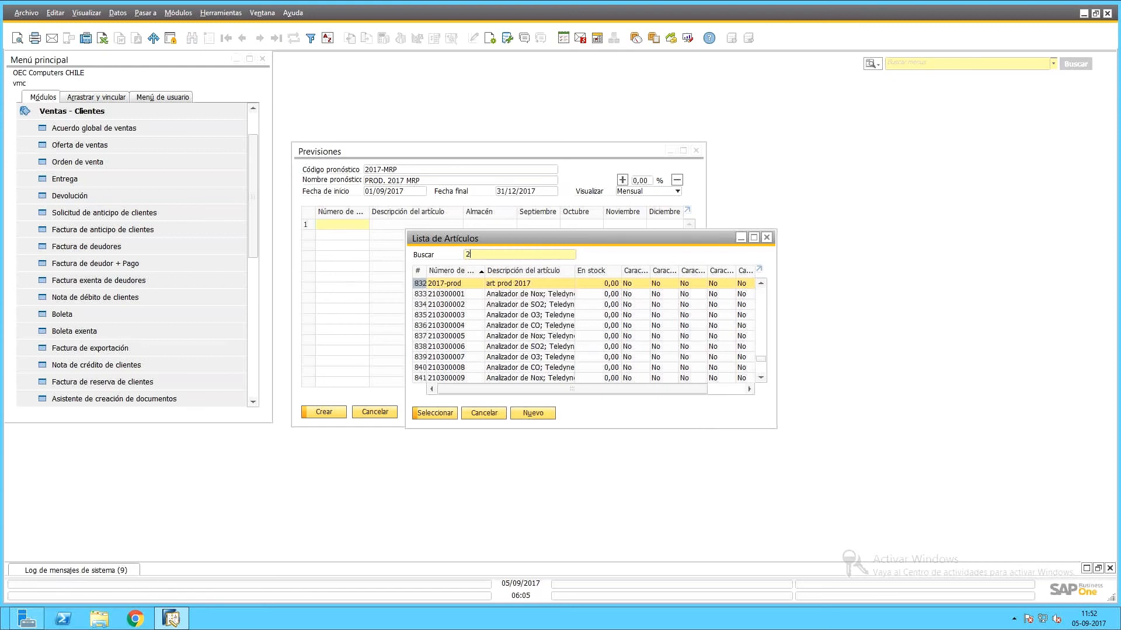
{"action": "double_click", "coordinate": [527, 286]}
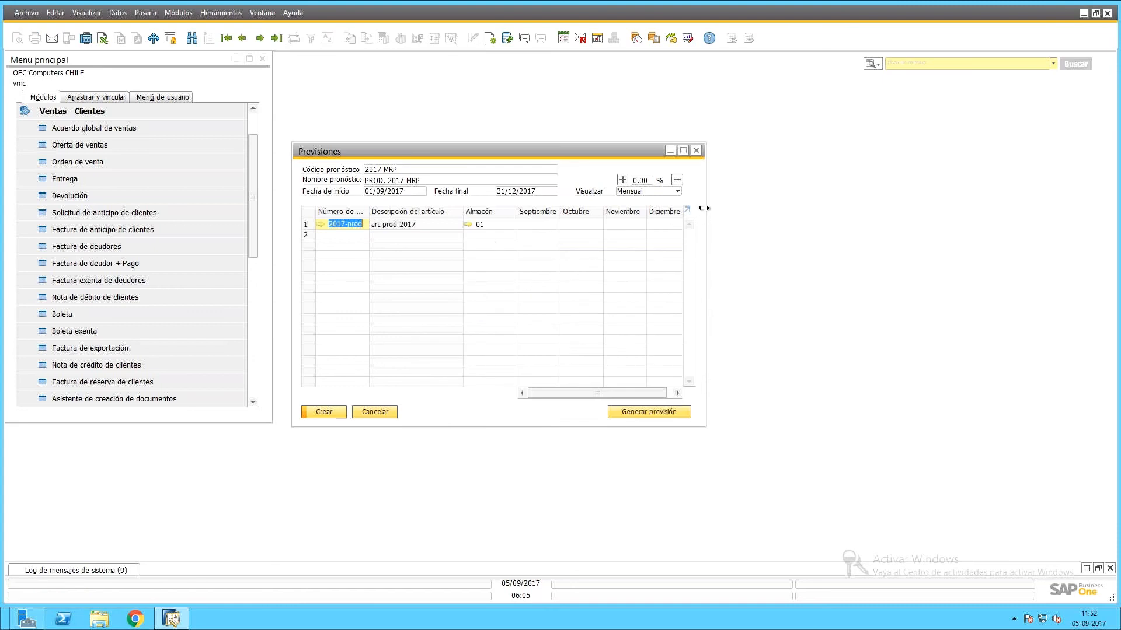
{"action": "left_click_drag", "start_coordinate": [704, 208], "coordinate": [791, 208]}
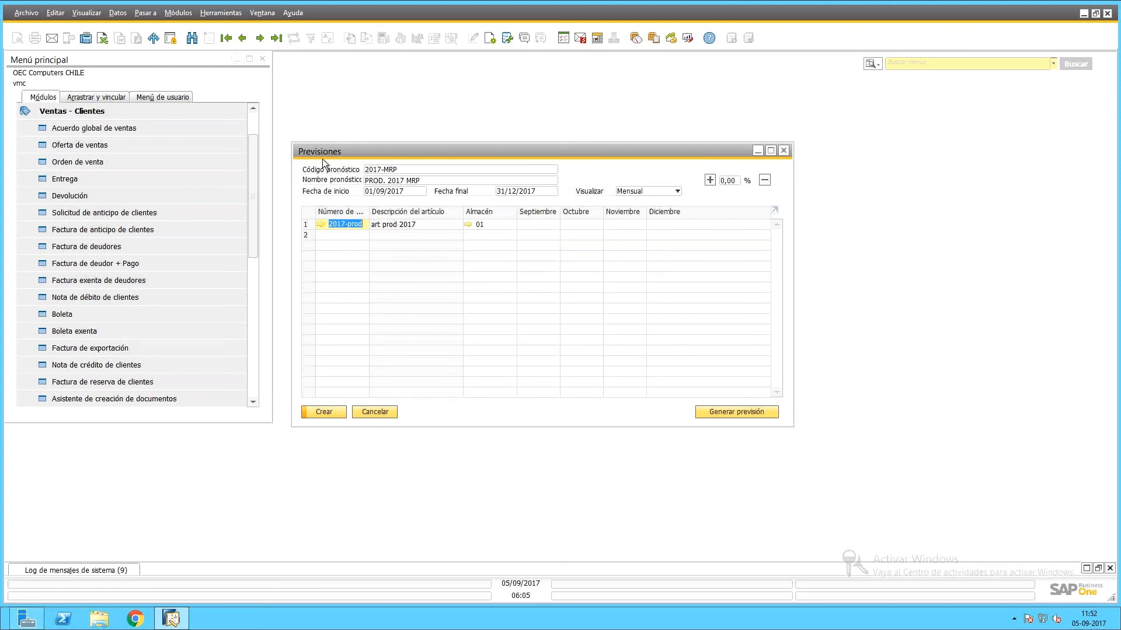
{"action": "left_click", "coordinate": [490, 225]}
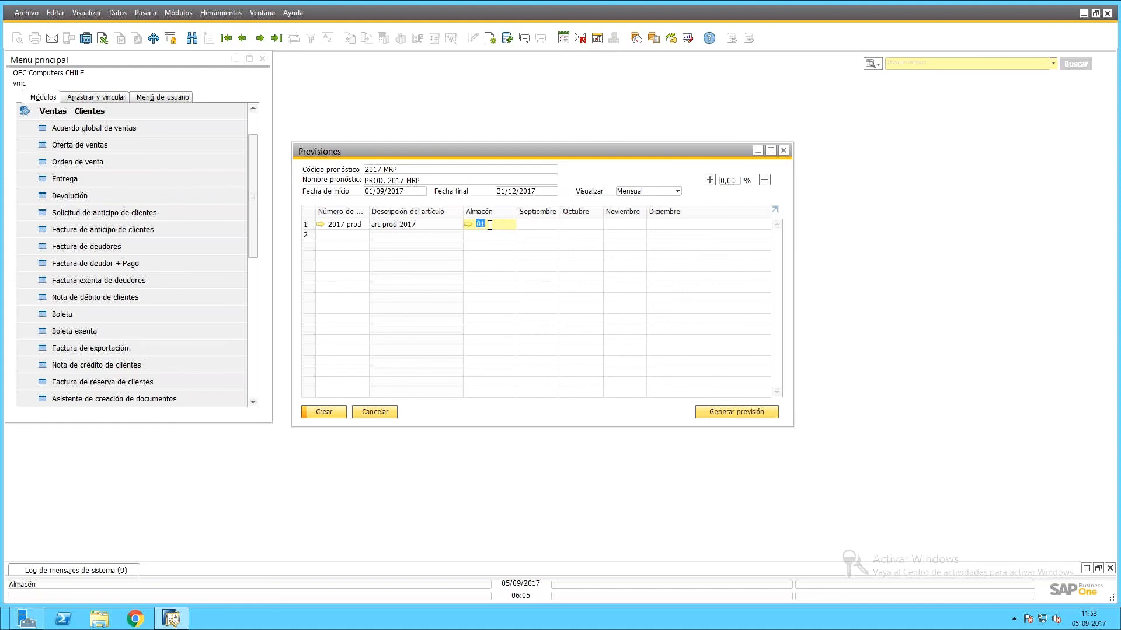
{"action": "left_click", "coordinate": [539, 221]}
{"action": "right_click", "coordinate": [541, 221]}
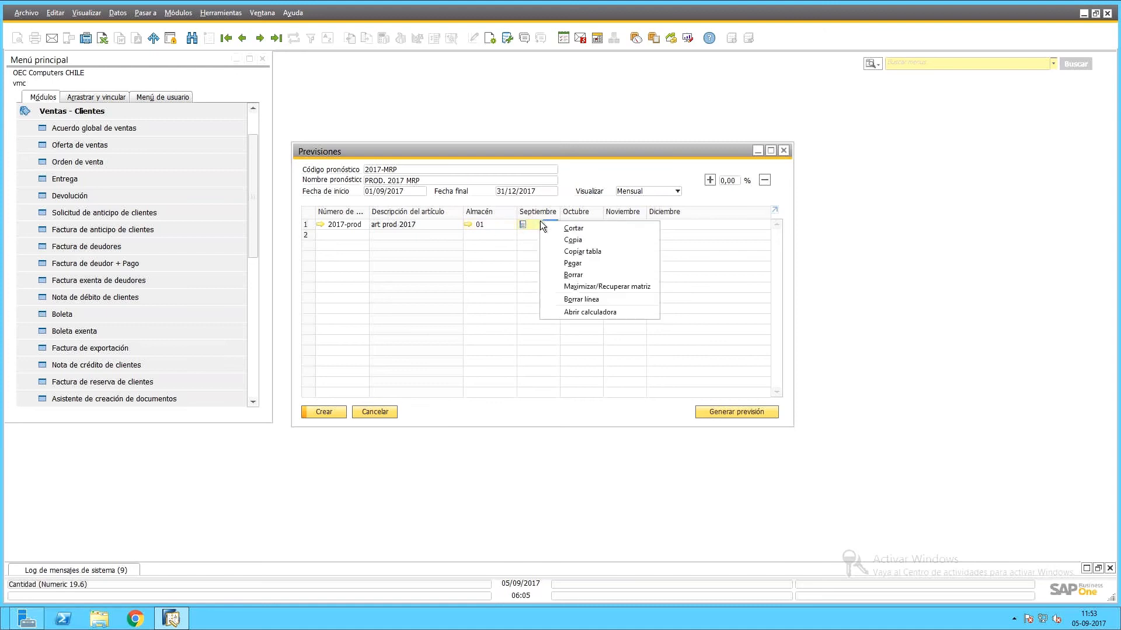
{"action": "left_click", "coordinate": [536, 223]}
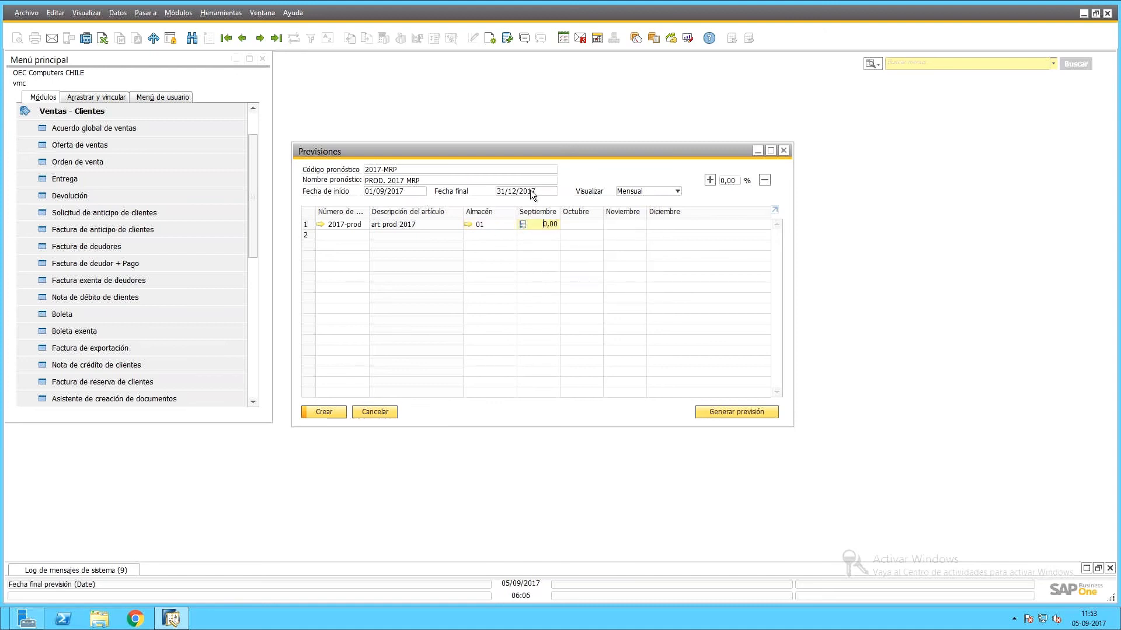
Switch the forecast display to weekly periods.
{"action": "left_click", "coordinate": [674, 191]}
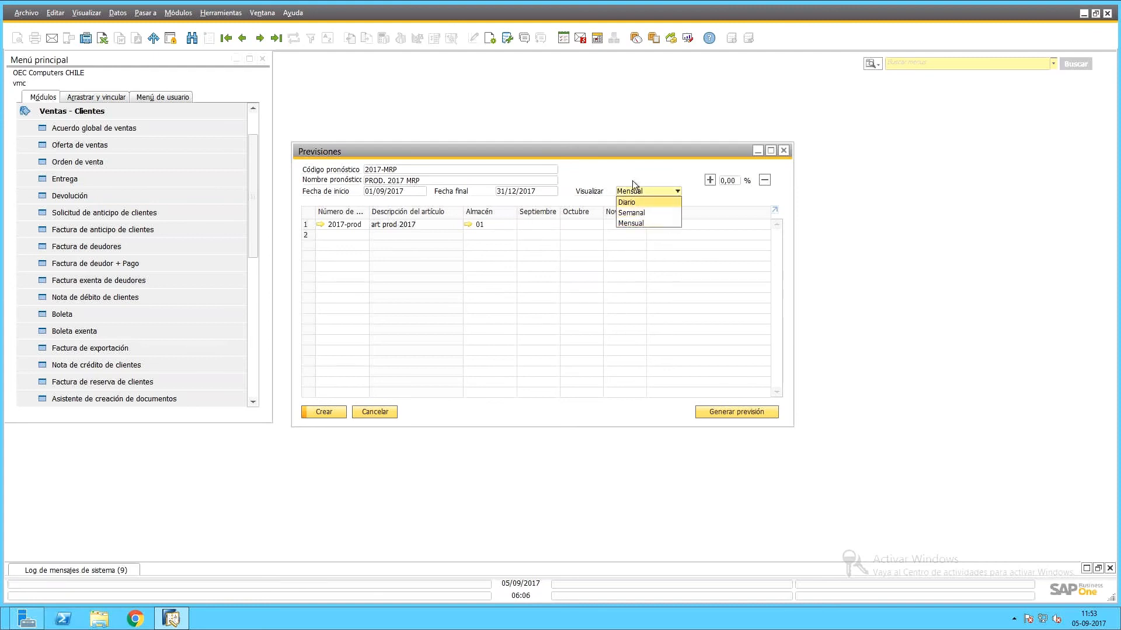
{"action": "right_click", "coordinate": [629, 215]}
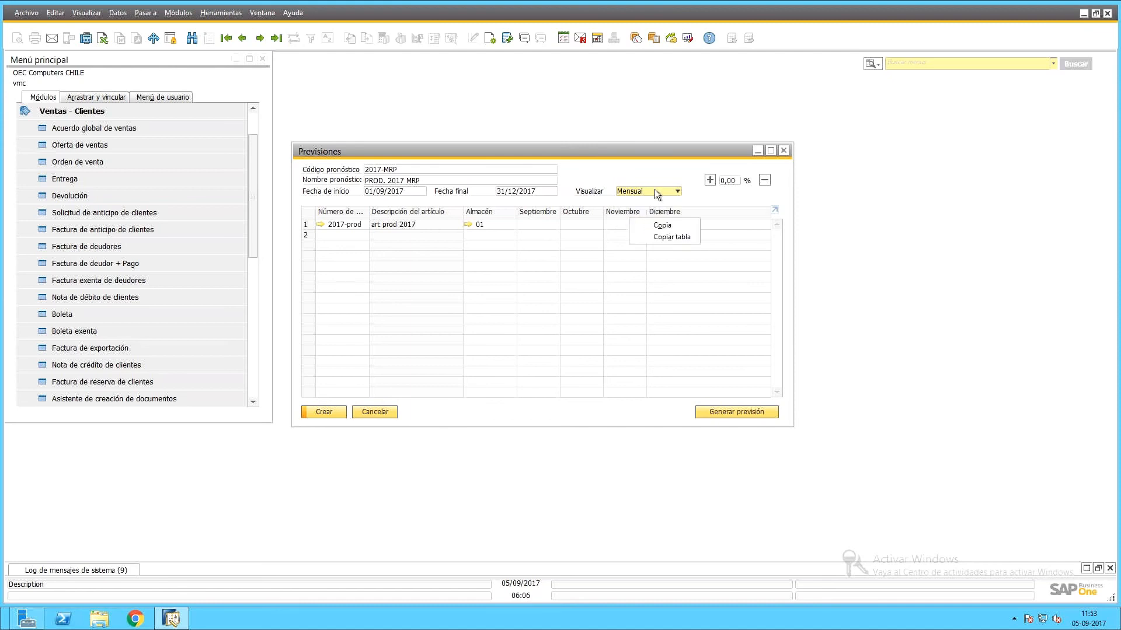
{"action": "left_click", "coordinate": [429, 316]}
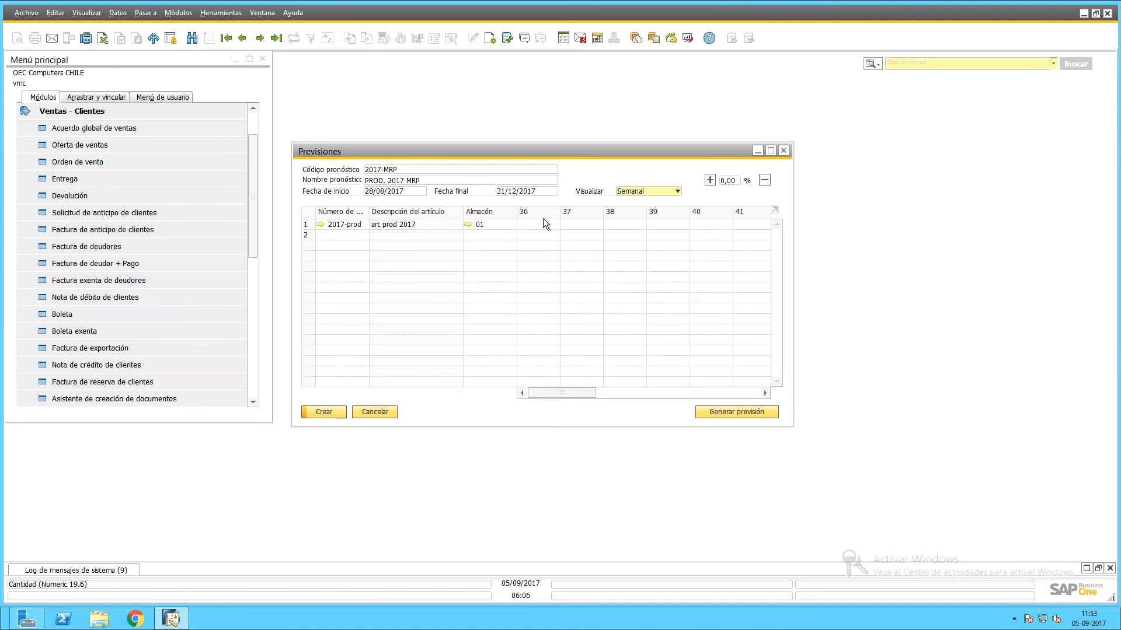
{"action": "left_click", "coordinate": [625, 192]}
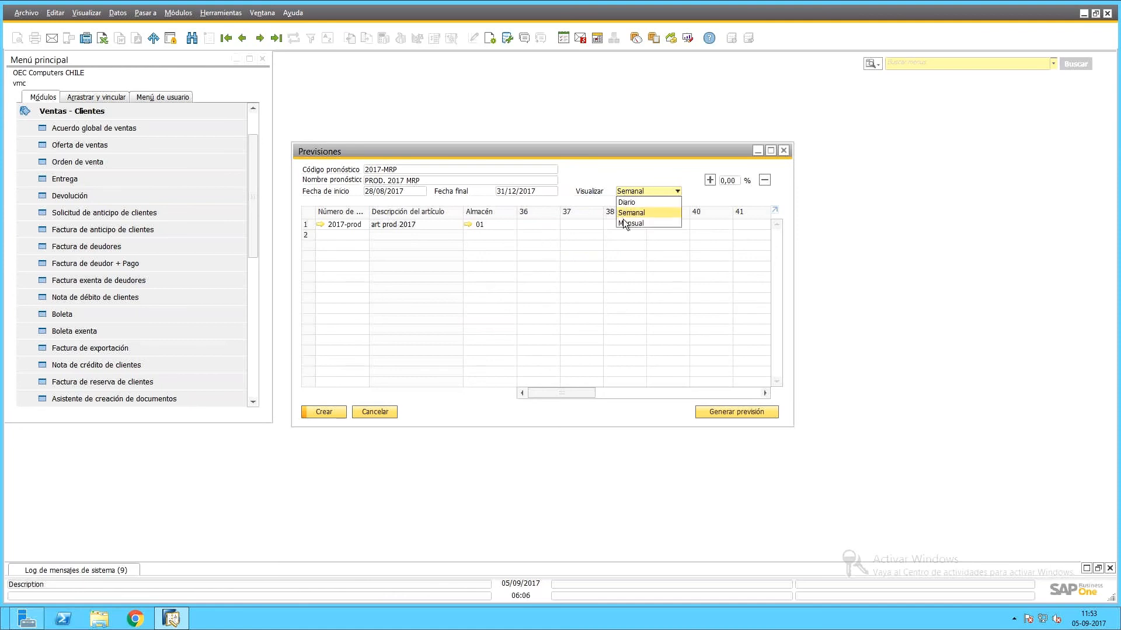
Return the view to monthly periods and correct the start date to 01/09/2017.
{"action": "left_click", "coordinate": [623, 223]}
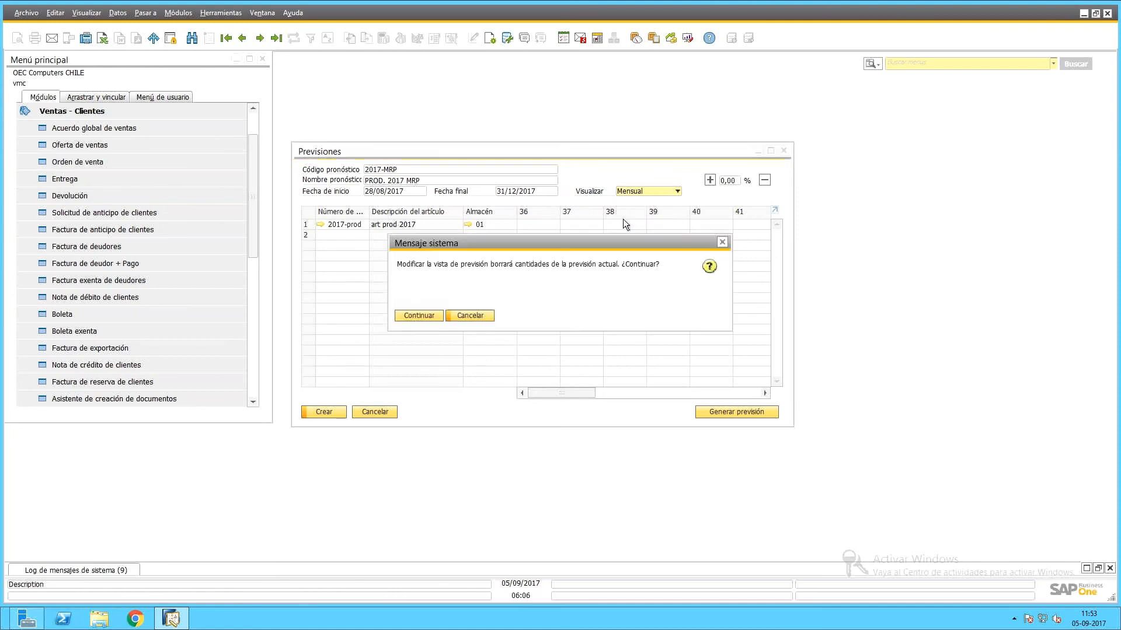
{"action": "left_click", "coordinate": [412, 314]}
{"action": "left_click", "coordinate": [535, 225]}
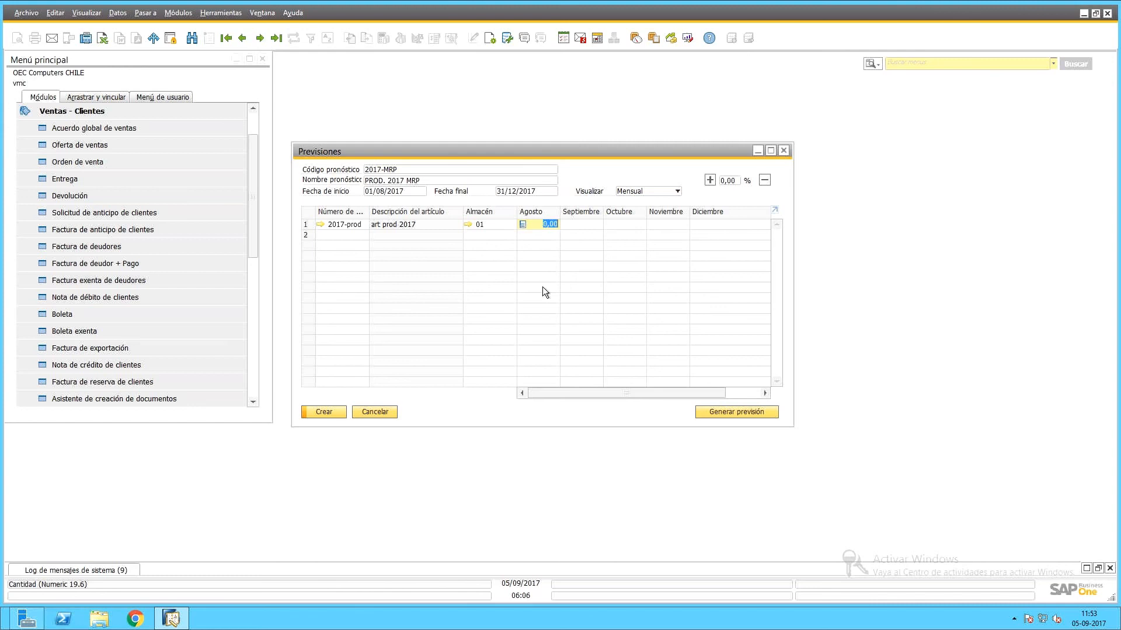
{"action": "left_click", "coordinate": [405, 193]}
{"action": "left_click", "coordinate": [406, 193]}
{"action": "key", "text": "Delete"}
{"action": "type", "text": "9"}
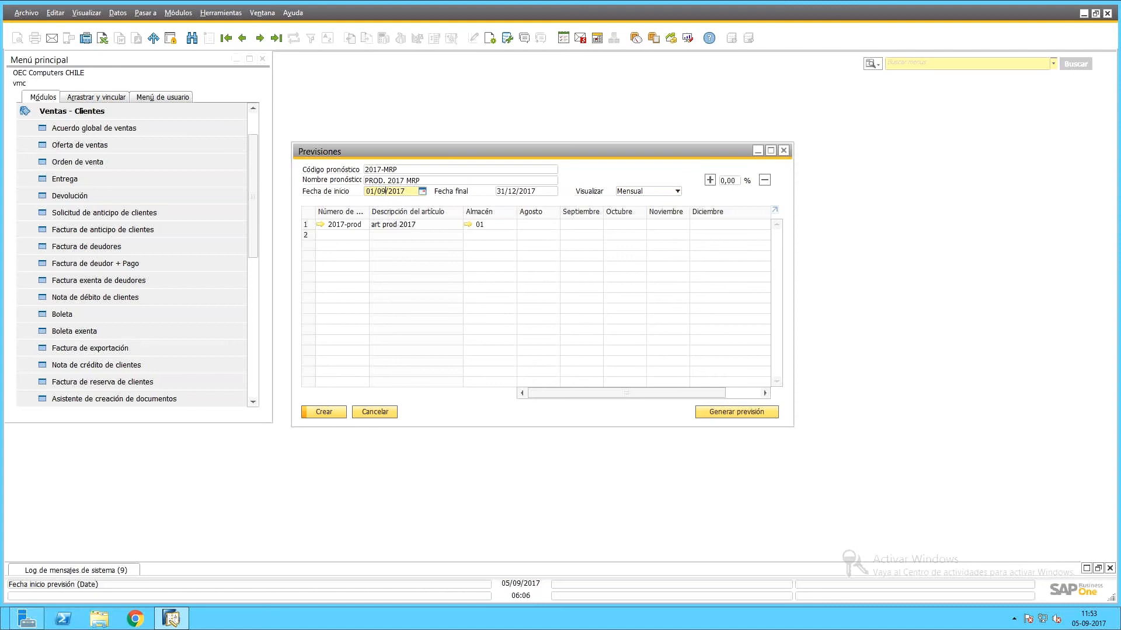
{"action": "key", "text": "Tab"}
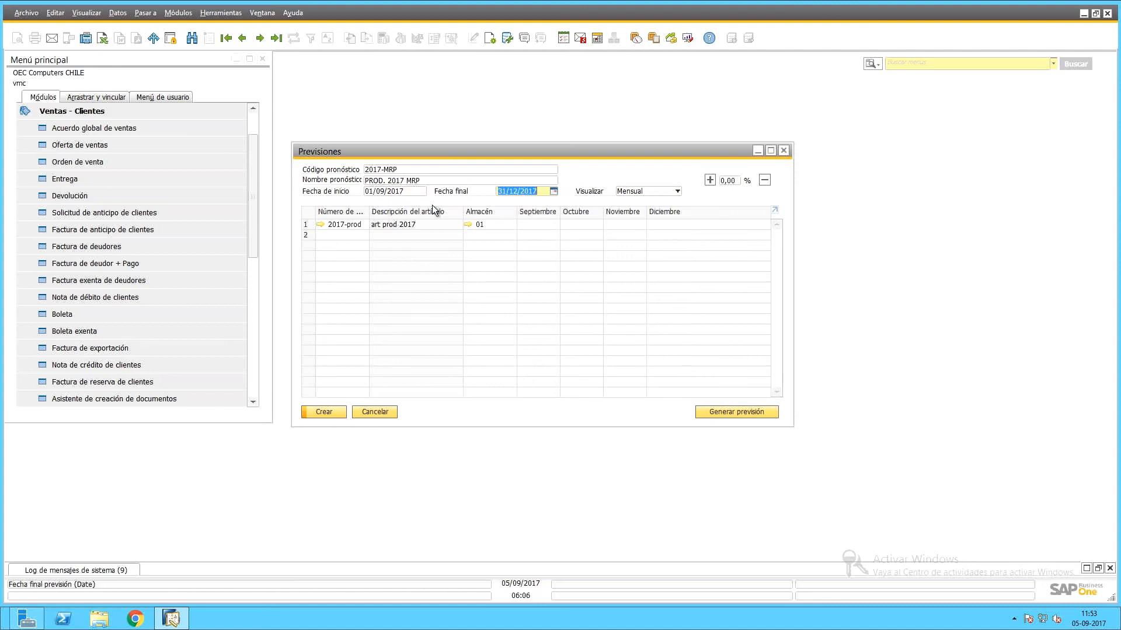
Enter 100, 200, 400 and 500 for September–December and save the forecast.
{"action": "left_click", "coordinate": [523, 224]}
{"action": "type", "text": "100"}
{"action": "key", "text": "Tab"}
{"action": "type", "text": "200"}
{"action": "key", "text": "Tab"}
{"action": "type", "text": "400"}
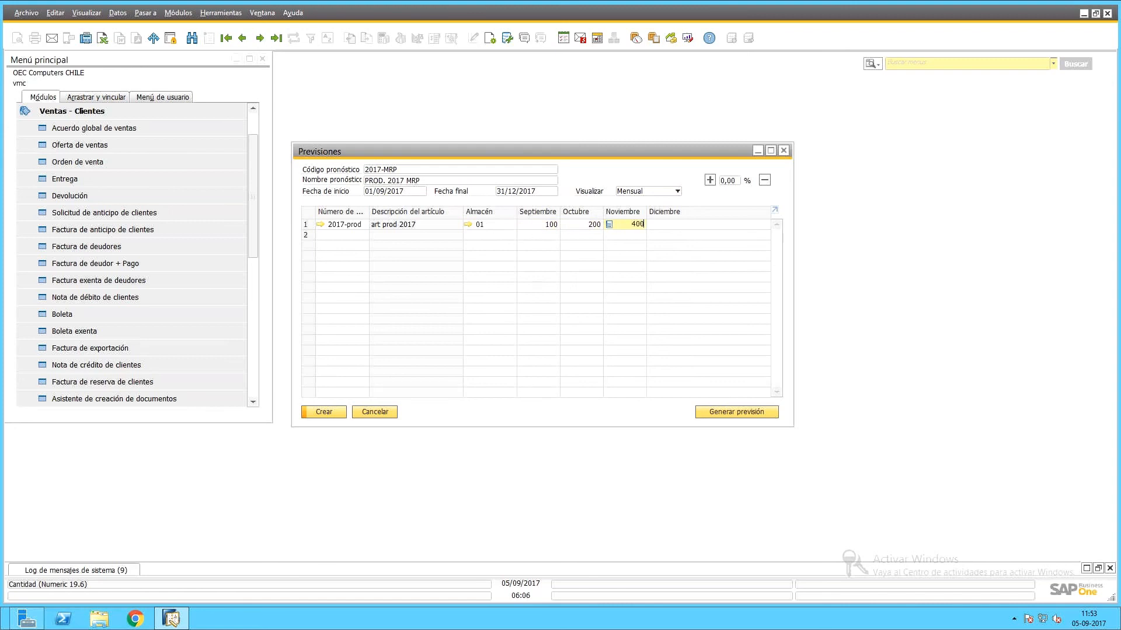
{"action": "key", "text": "Tab"}
{"action": "type", "text": "500"}
{"action": "key", "text": "Tab"}
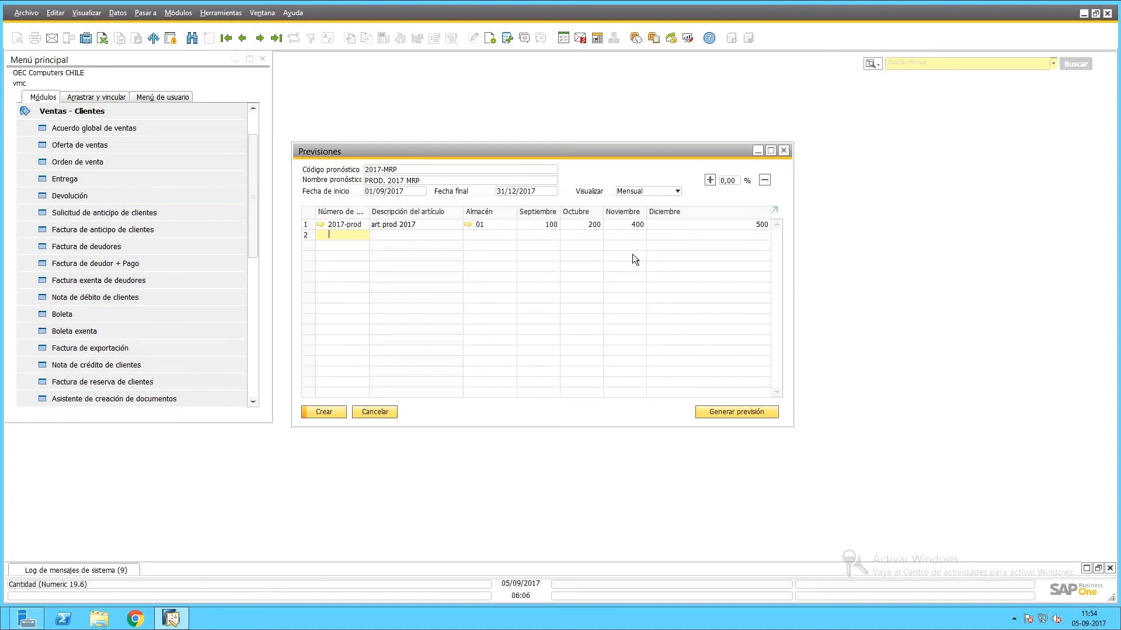
{"action": "left_click", "coordinate": [325, 412]}
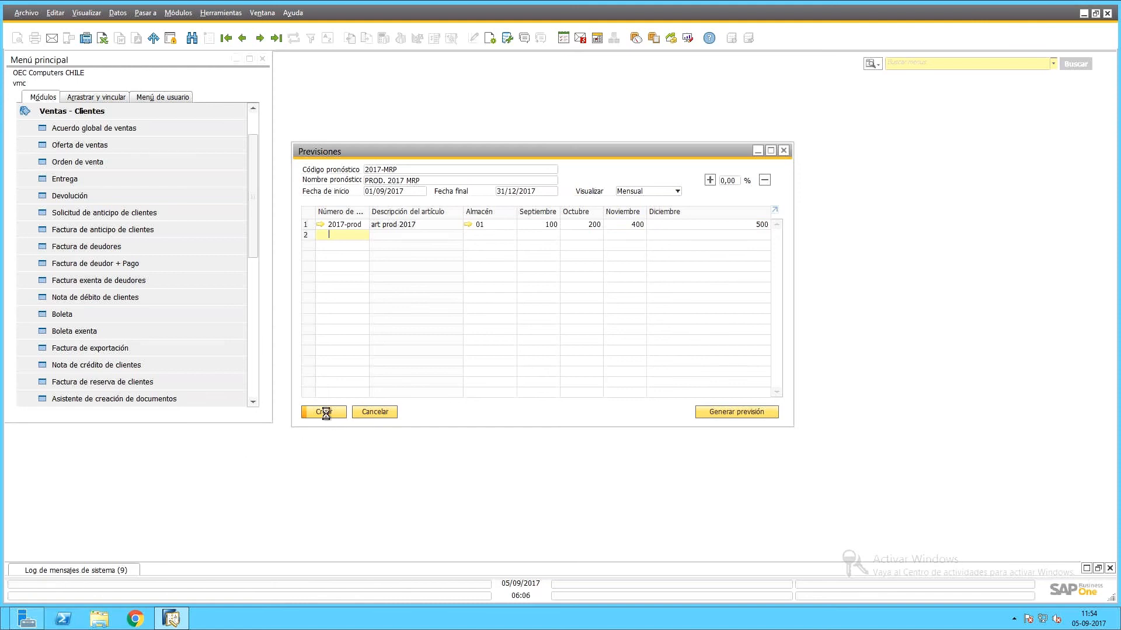
{"action": "left_click", "coordinate": [367, 416]}
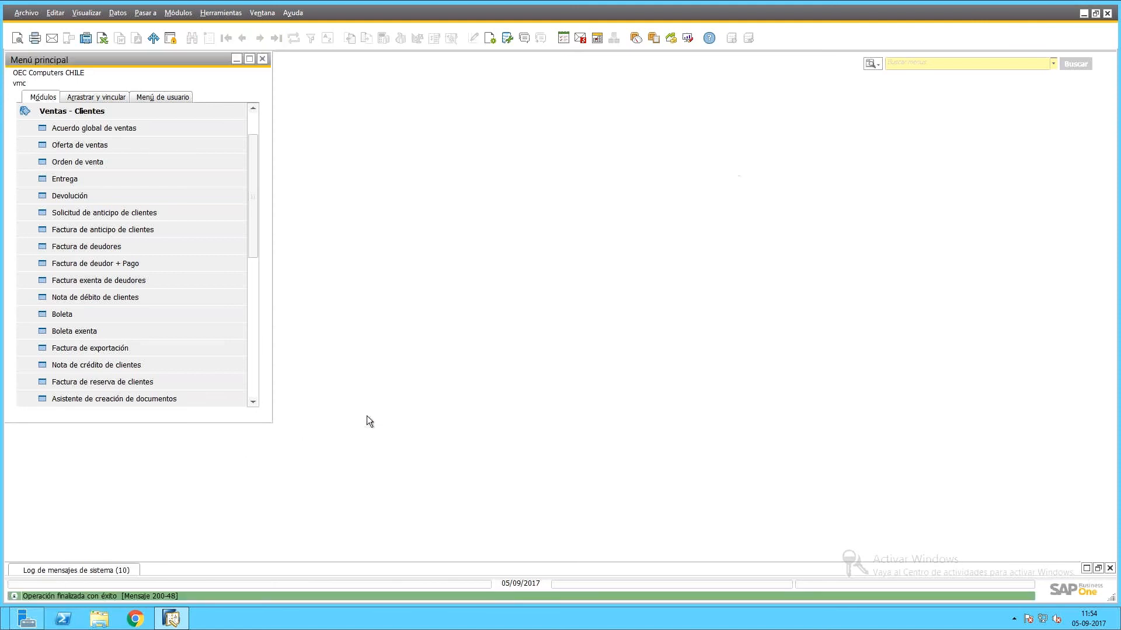
Open the MRP wizard from the MRP module and pass its introduction.
{"action": "left_click", "coordinate": [62, 110]}
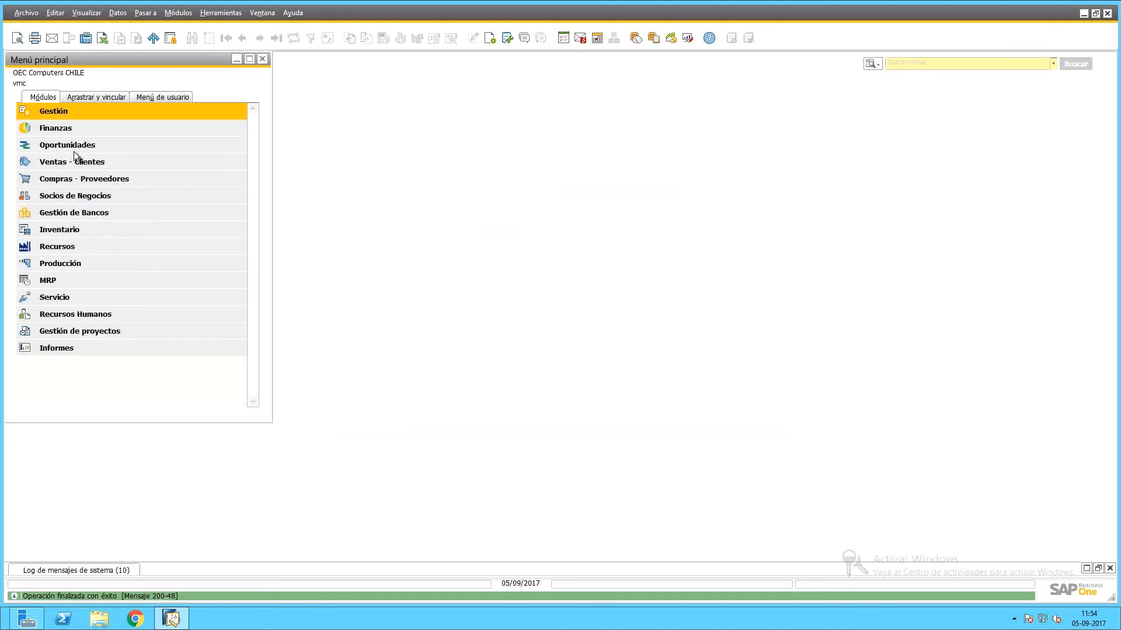
{"action": "left_click", "coordinate": [73, 280]}
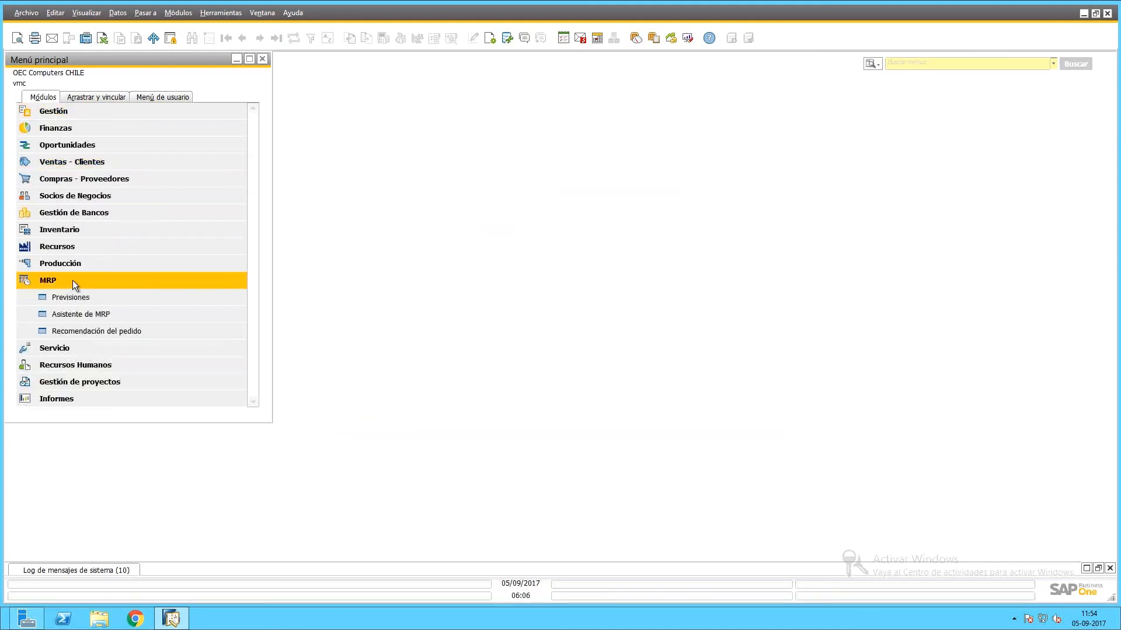
{"action": "left_click", "coordinate": [72, 320]}
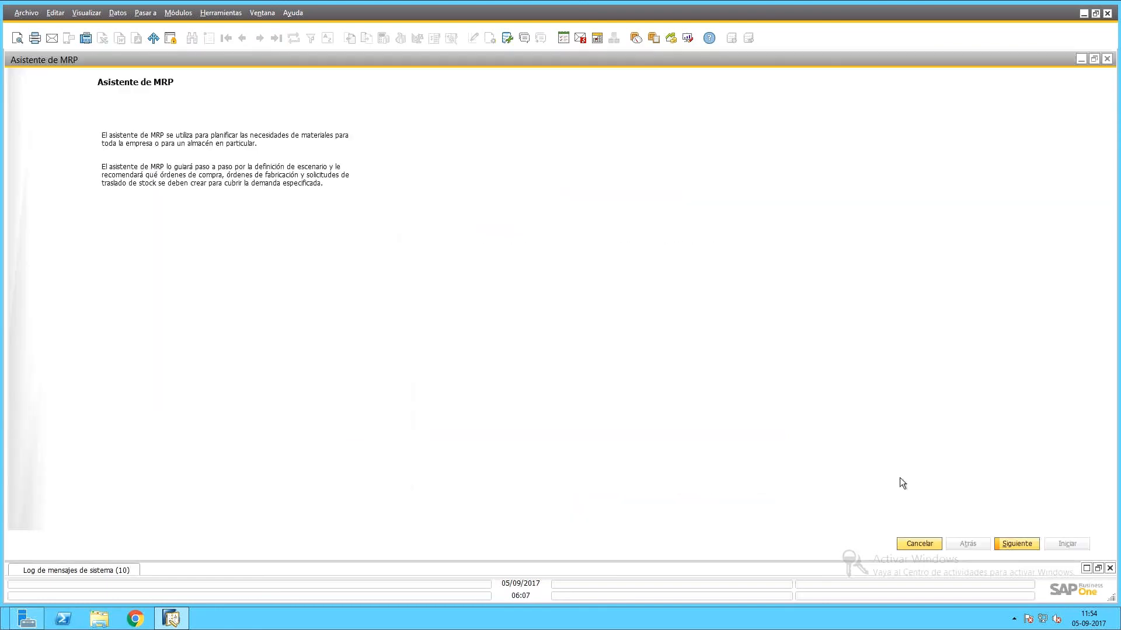
{"action": "left_click", "coordinate": [1016, 543]}
Create scenario MRP-2017 described as PROD. MRP 2017 and advance to its details.
{"action": "left_click", "coordinate": [62, 130]}
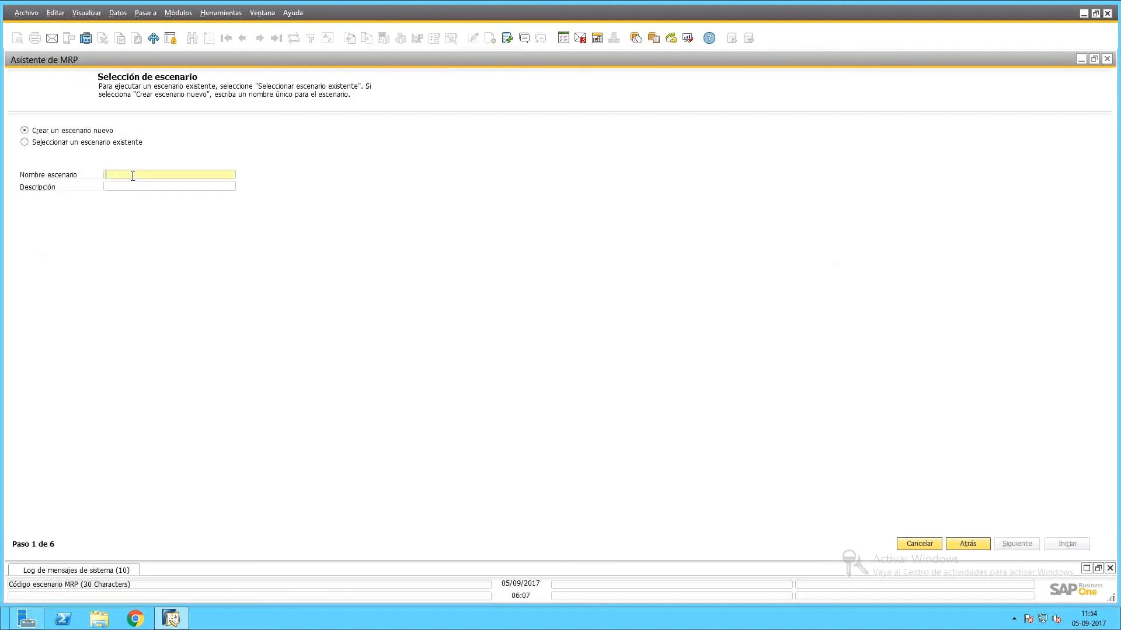
{"action": "type", "text": "MRP-2017"}
{"action": "key", "text": "Tab"}
{"action": "type", "text": "PR"}
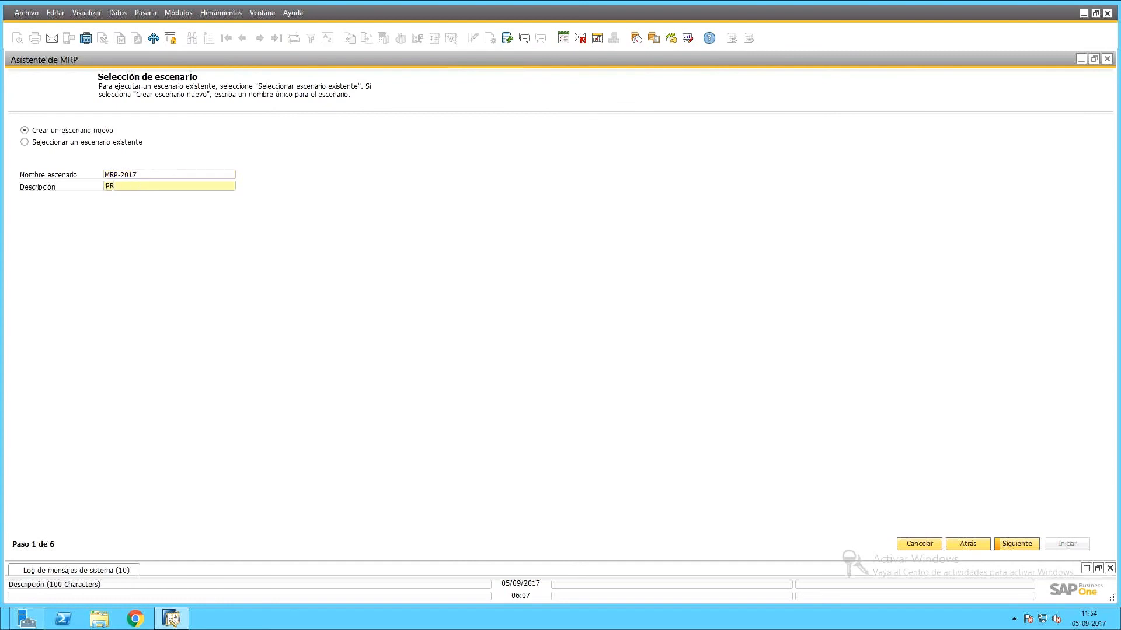
{"action": "type", "text": "OD. MRP 2017"}
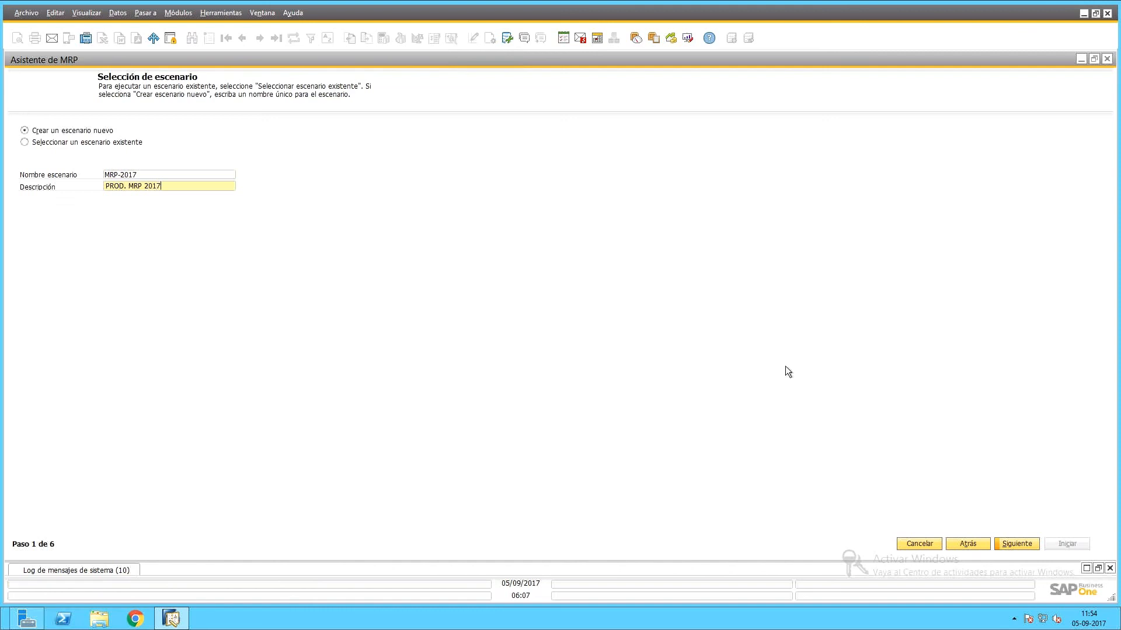
{"action": "left_click", "coordinate": [1012, 548]}
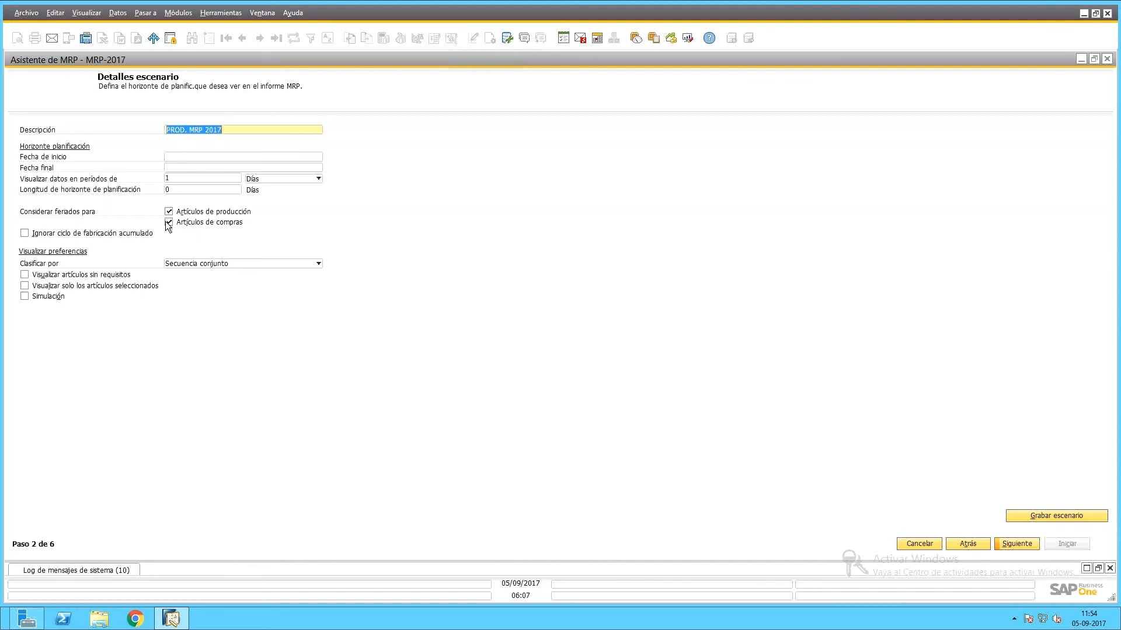
Enter start date 01/09, end date 31/12 and a 120-day horizon.
{"action": "left_click", "coordinate": [176, 157]}
{"action": "type", "text": "0109"}
{"action": "key", "text": "Tab"}
{"action": "type", "text": "31/12"}
{"action": "key", "text": "Tab"}
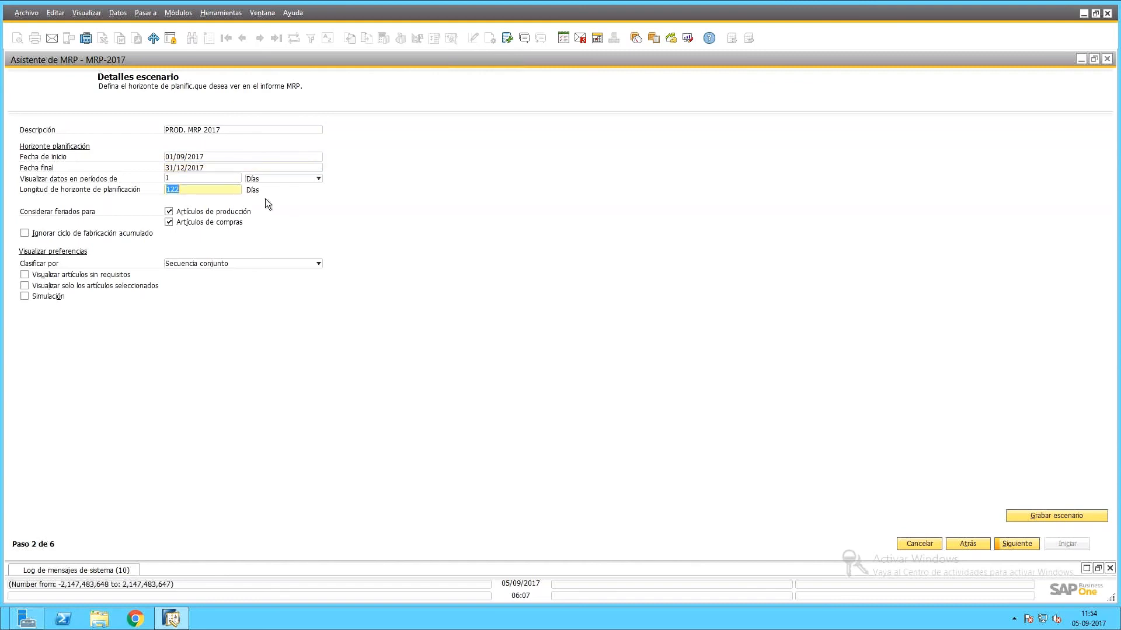
{"action": "left_click", "coordinate": [199, 158]}
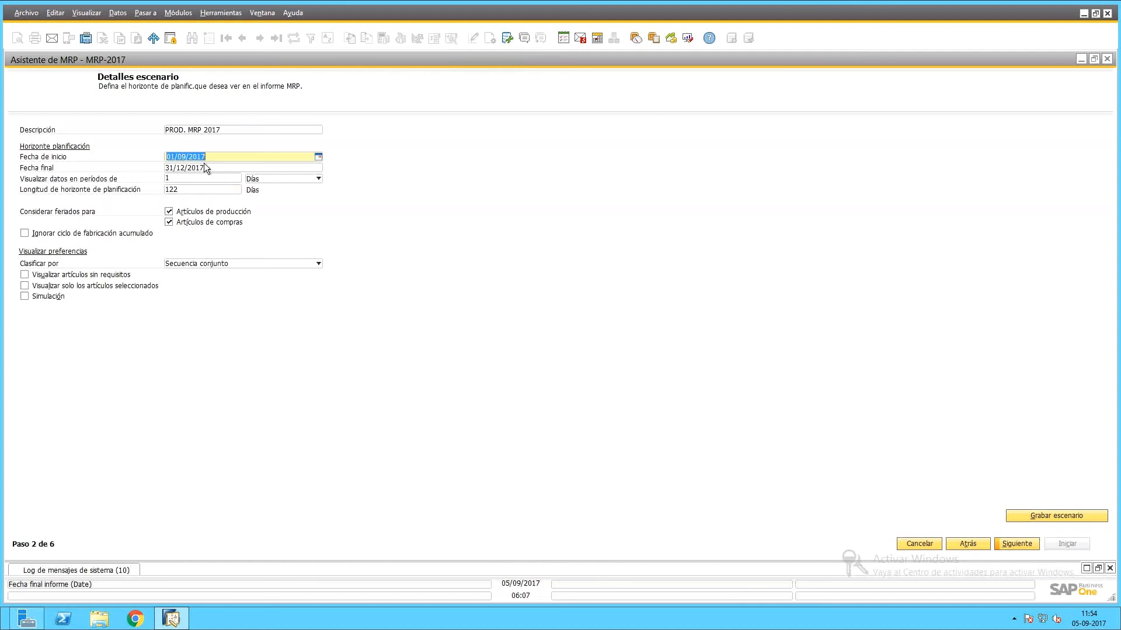
{"action": "left_click", "coordinate": [220, 190]}
{"action": "type", "text": "120"}
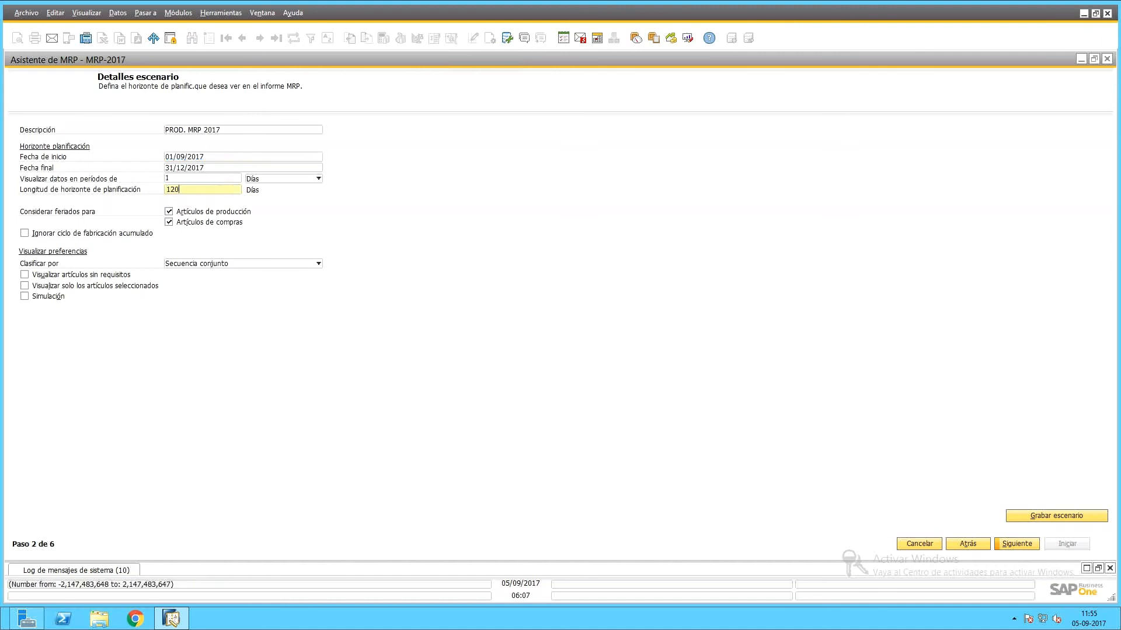
{"action": "key", "text": "Tab"}
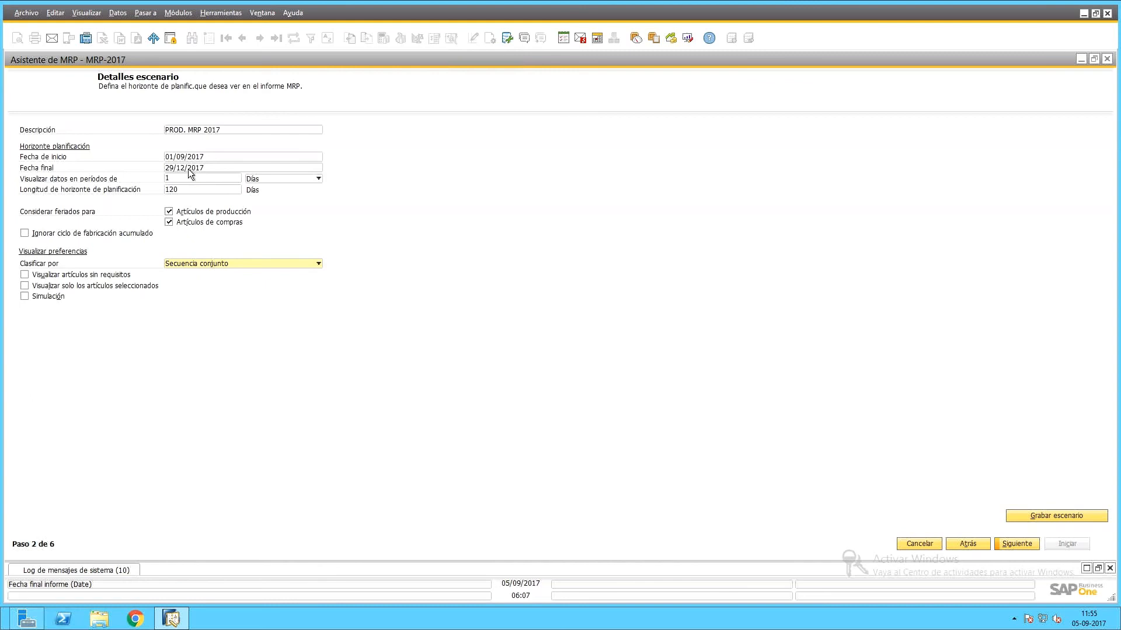
Set the data display periods to Días.
{"action": "left_click", "coordinate": [319, 178]}
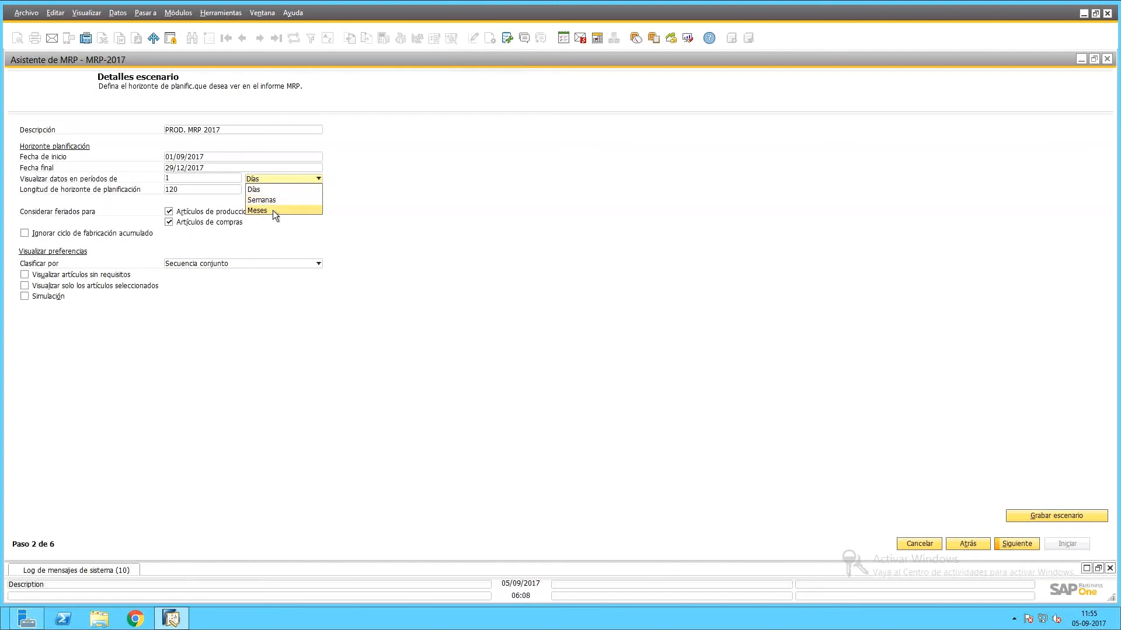
{"action": "left_click", "coordinate": [272, 212]}
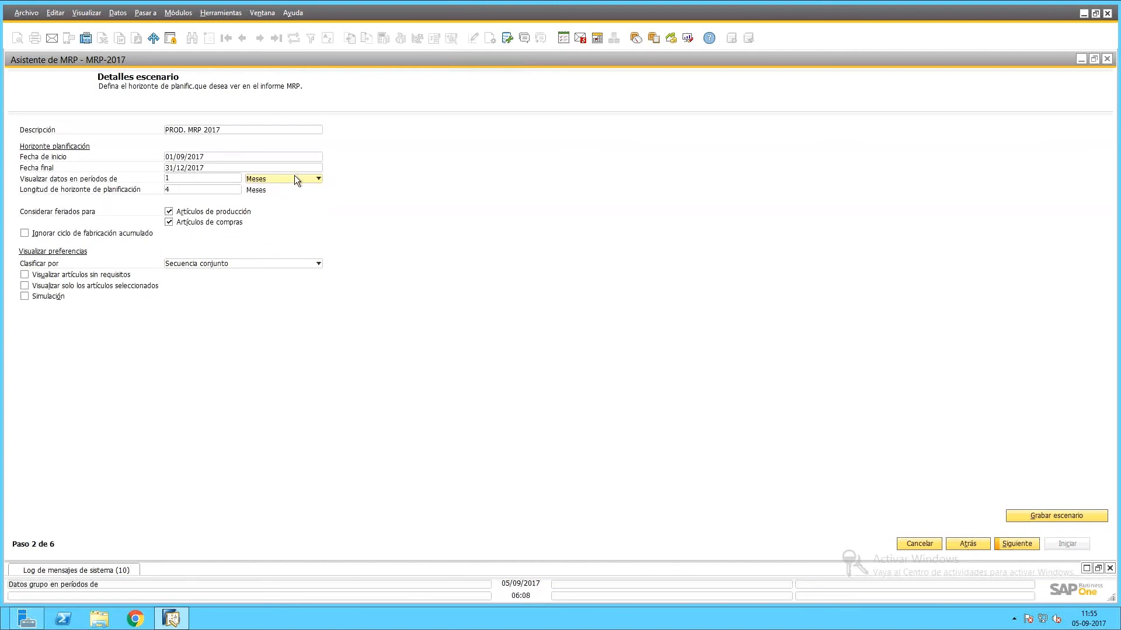
{"action": "left_click", "coordinate": [295, 177]}
{"action": "left_click", "coordinate": [267, 201]}
{"action": "left_click", "coordinate": [273, 175]}
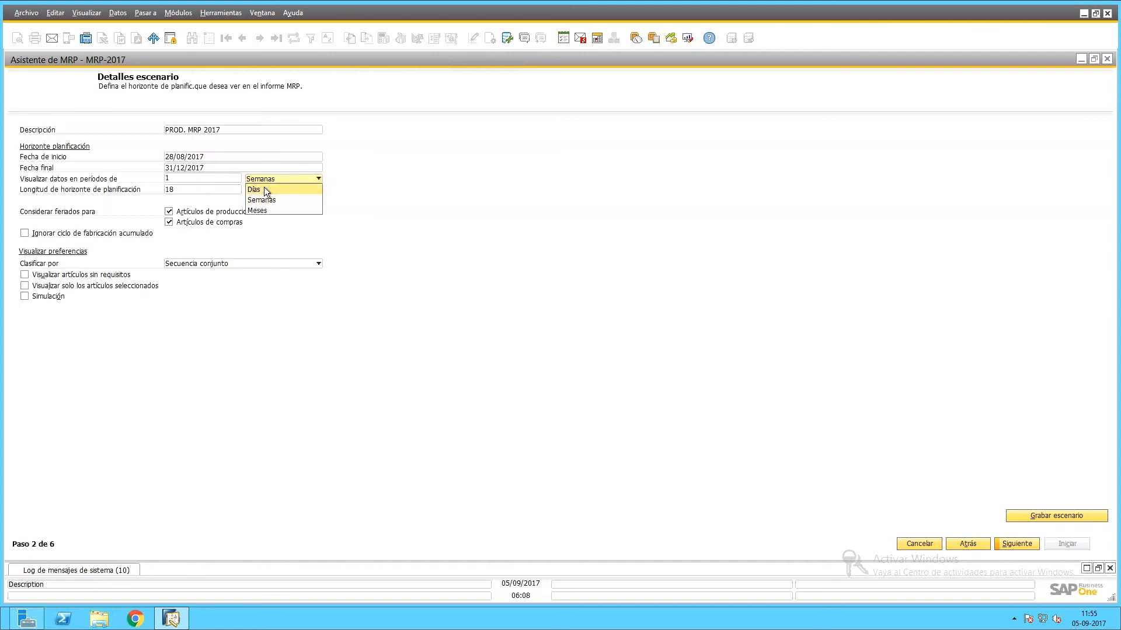
{"action": "left_click", "coordinate": [261, 188]}
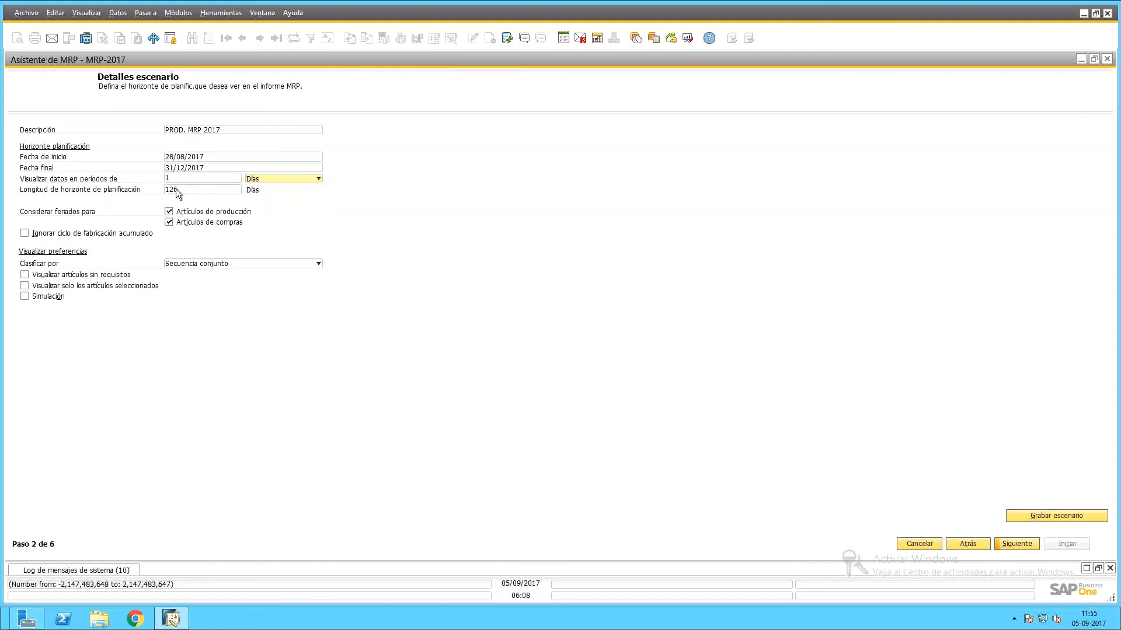
Re-enter start date 01/09/2017 and the 120-day horizon length.
{"action": "left_click", "coordinate": [179, 159]}
{"action": "type", "text": "01/09"}
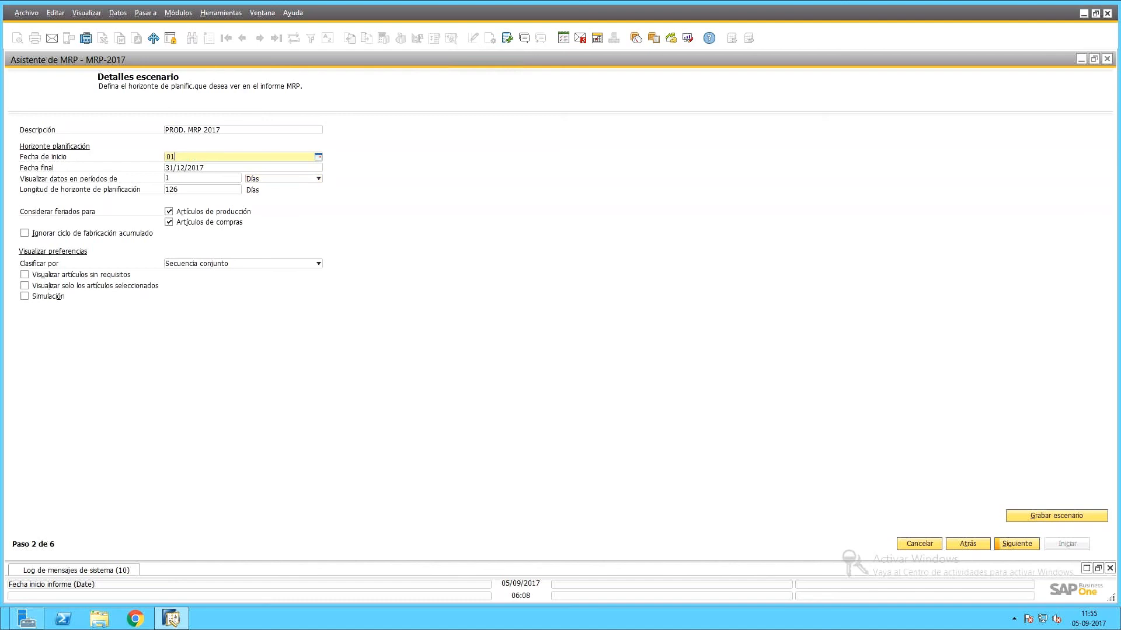
{"action": "key", "text": "Tab"}
{"action": "left_click", "coordinate": [170, 191]}
{"action": "type", "text": "120"}
{"action": "key", "text": "Tab"}
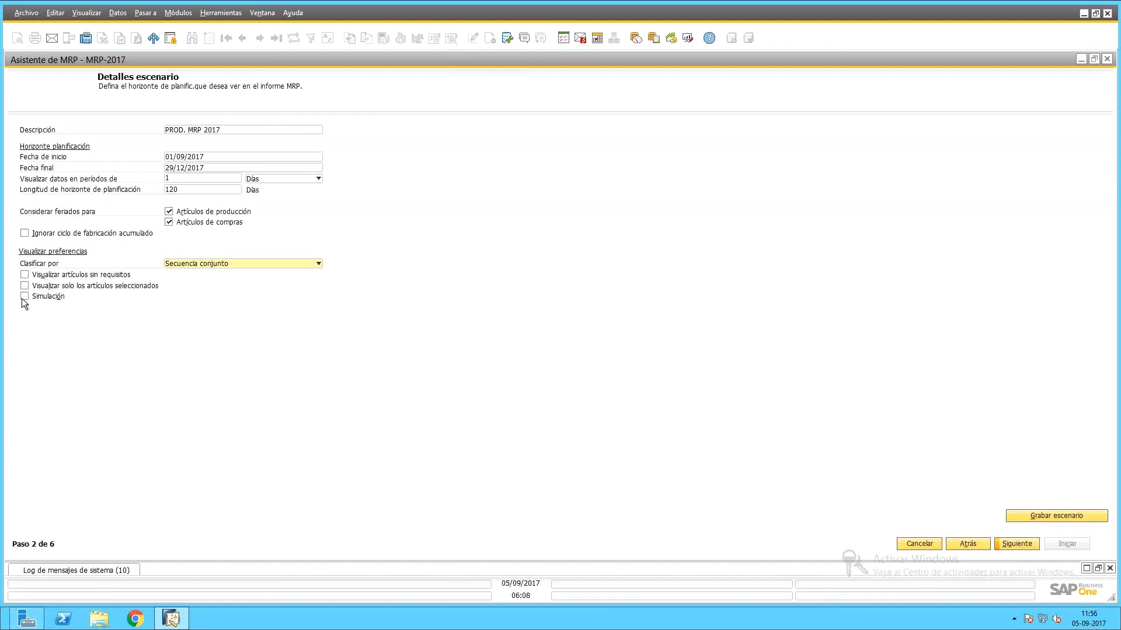
Plan only selected articles, adding 2017-prod as both the from and to article.
{"action": "left_click", "coordinate": [1006, 545]}
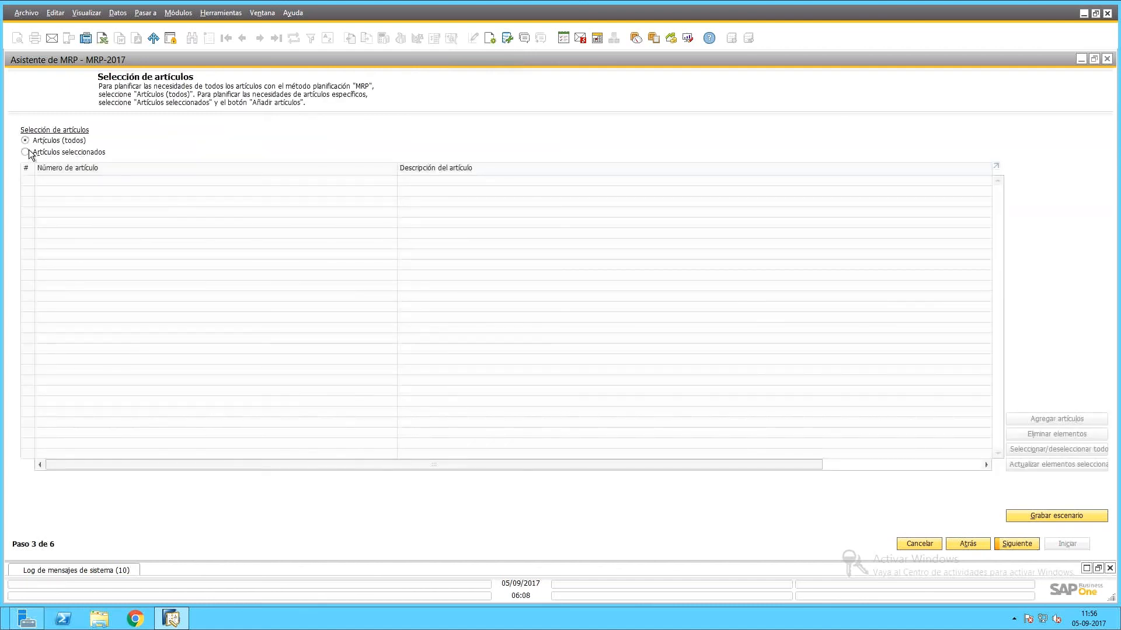
{"action": "left_click", "coordinate": [25, 152]}
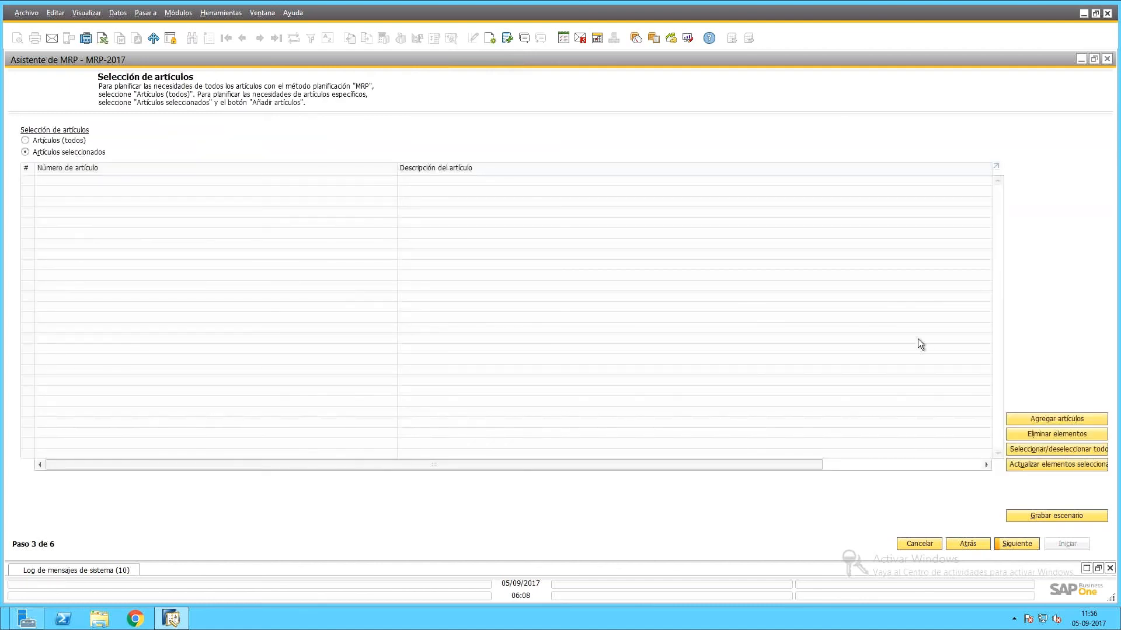
{"action": "left_click", "coordinate": [1063, 419]}
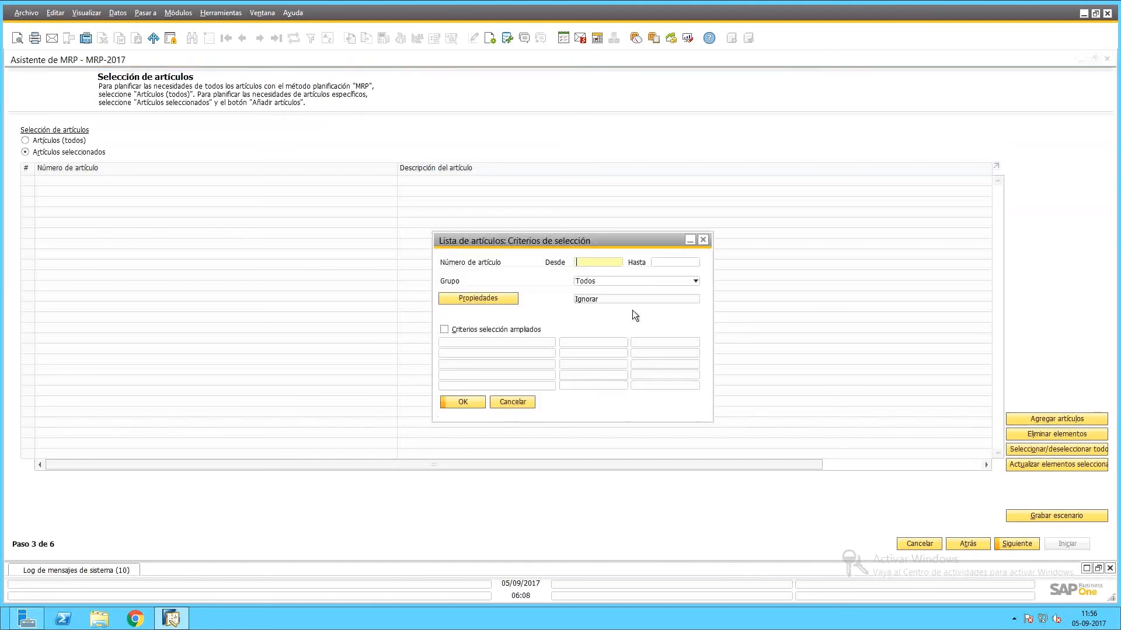
{"action": "left_click", "coordinate": [614, 267]}
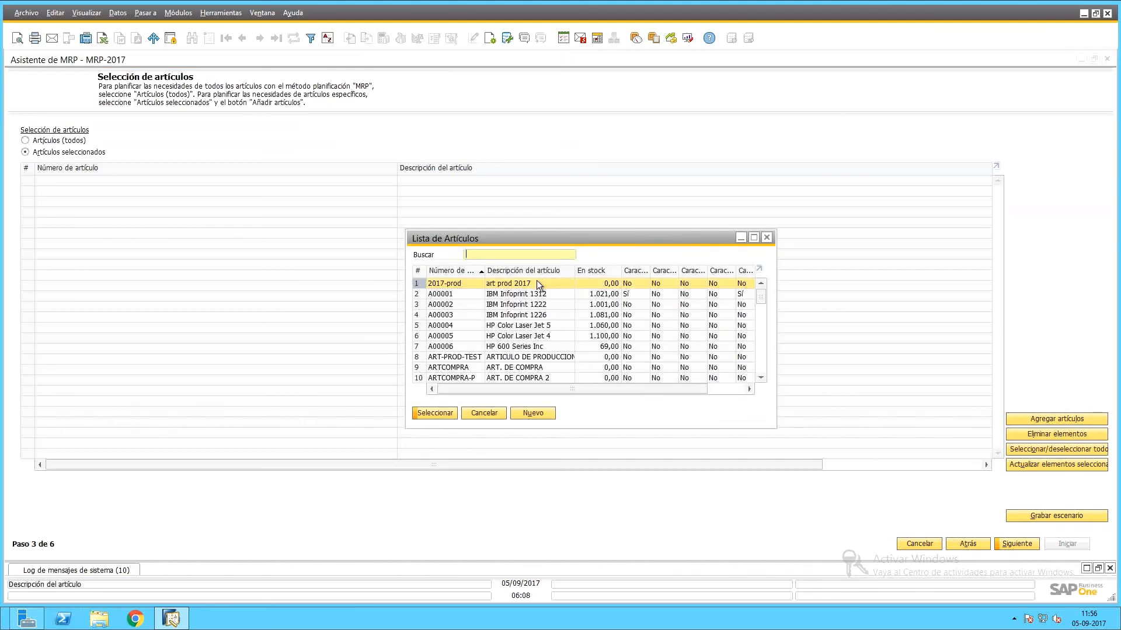
{"action": "double_click", "coordinate": [537, 283]}
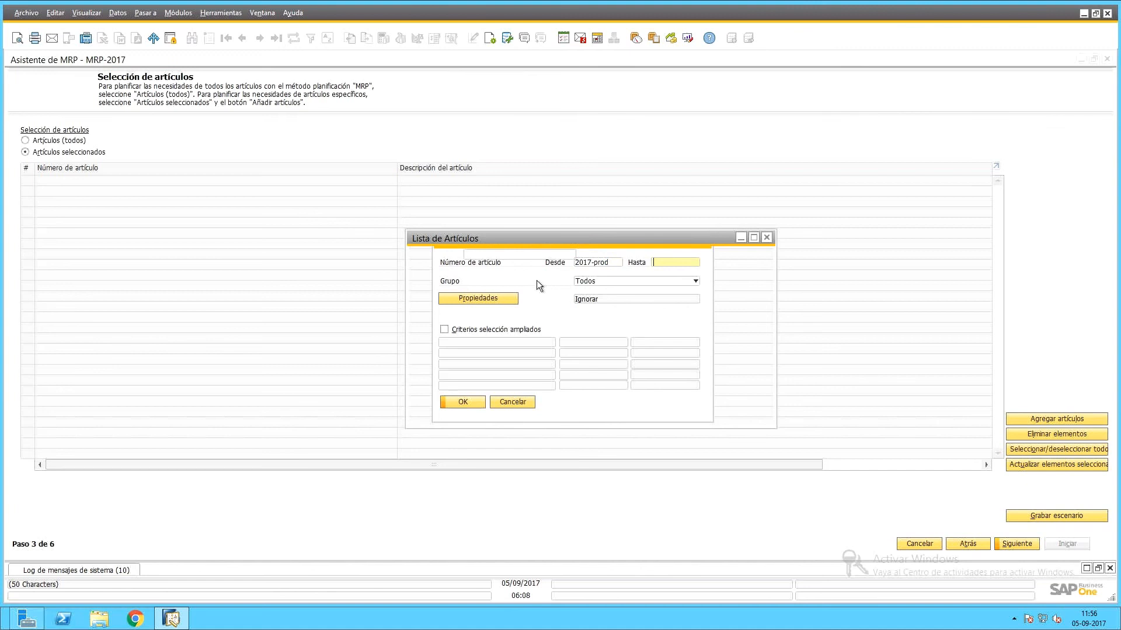
{"action": "double_click", "coordinate": [530, 283]}
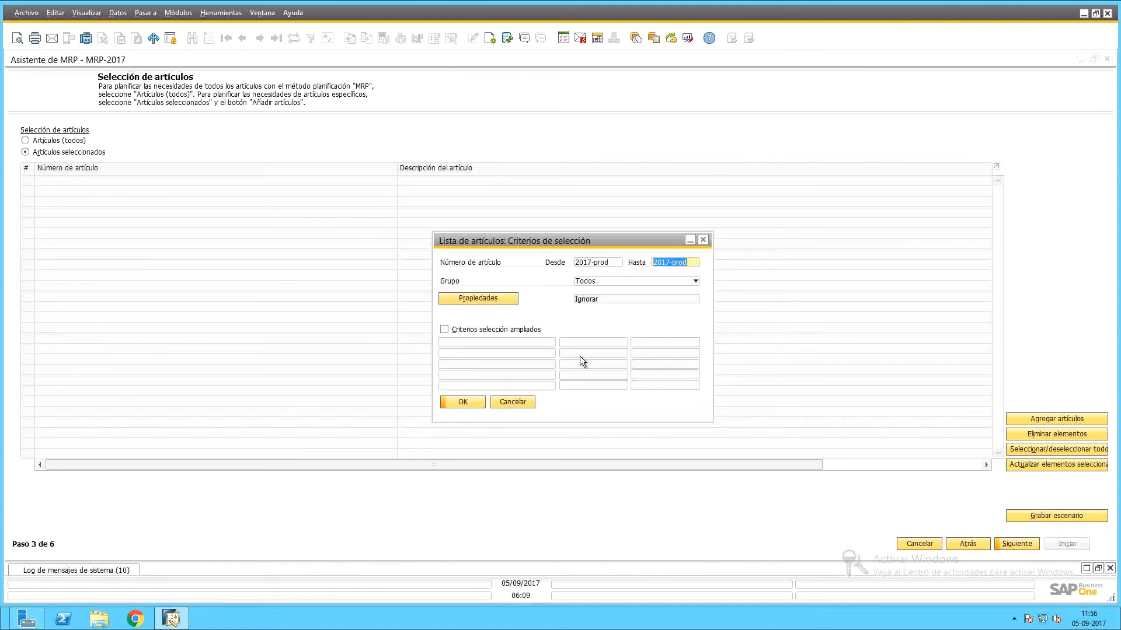
{"action": "left_click", "coordinate": [457, 401]}
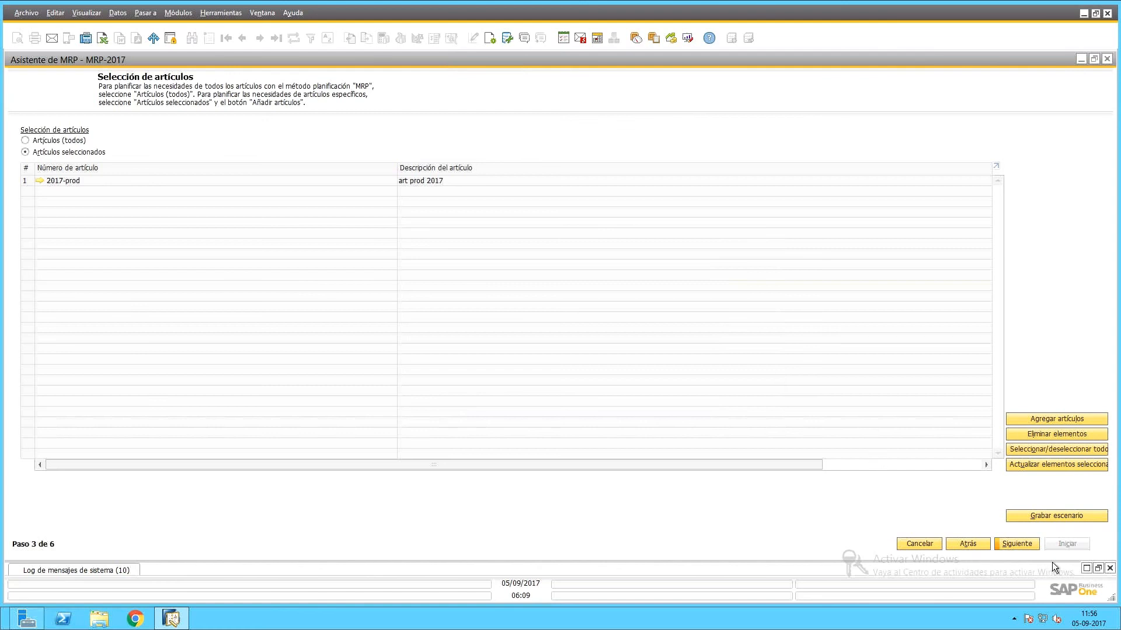
{"action": "left_click", "coordinate": [1017, 543]}
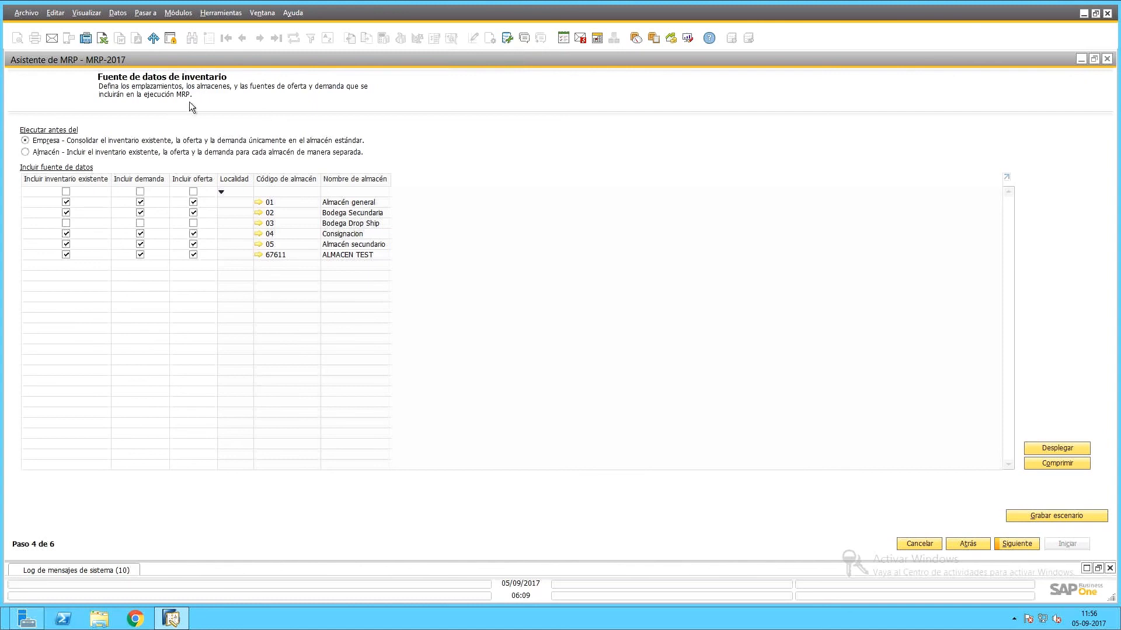
Review the sales order selection on the document data source step without changes.
{"action": "left_click", "coordinate": [1019, 541]}
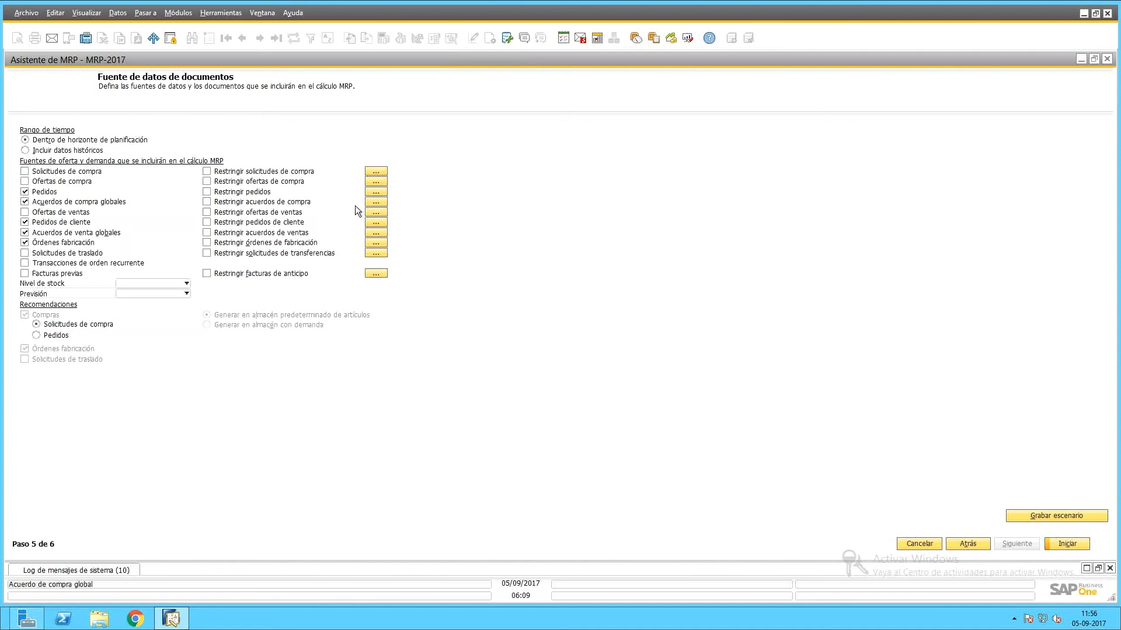
{"action": "left_click", "coordinate": [206, 222]}
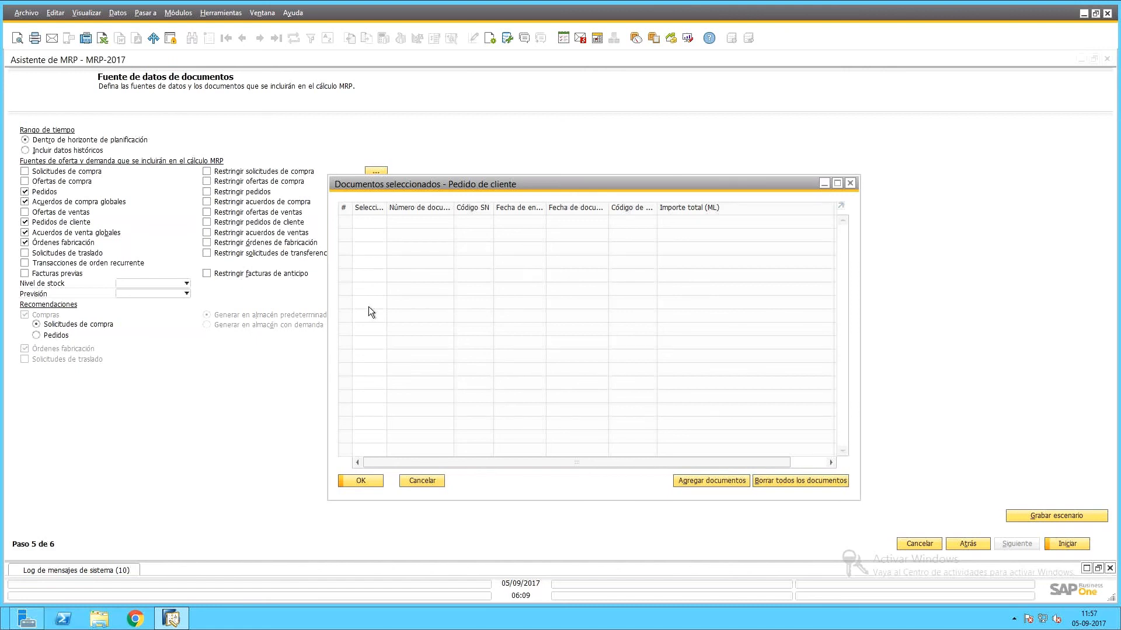
{"action": "left_click", "coordinate": [440, 485]}
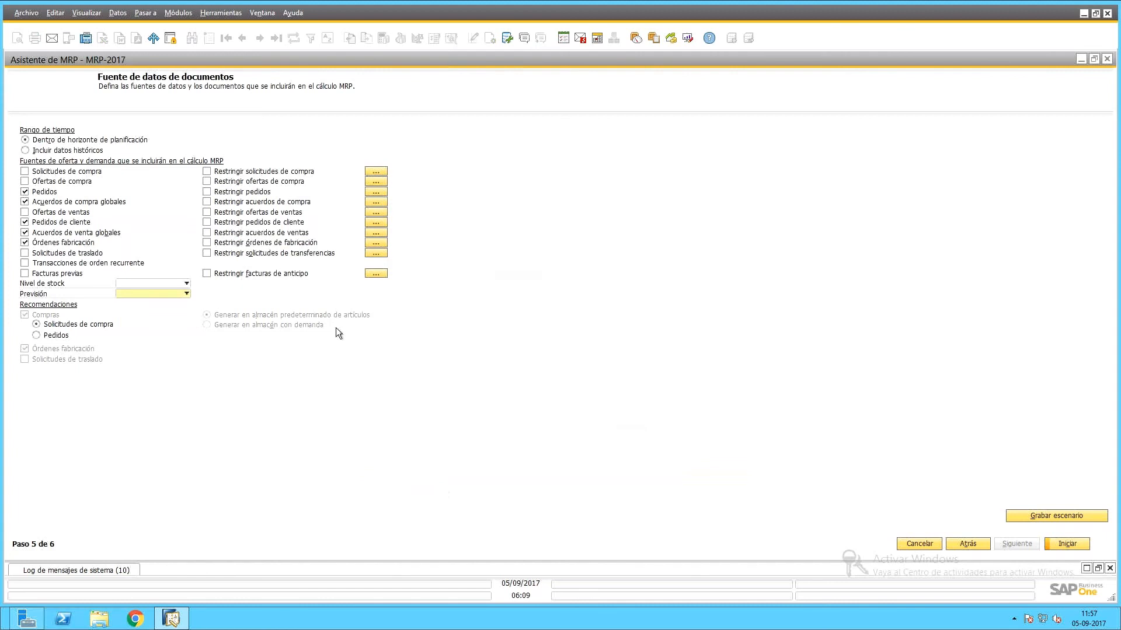
Set stock level to Mínimo, include forecast 2017-MRP, and start the MRP run.
{"action": "left_click", "coordinate": [159, 284]}
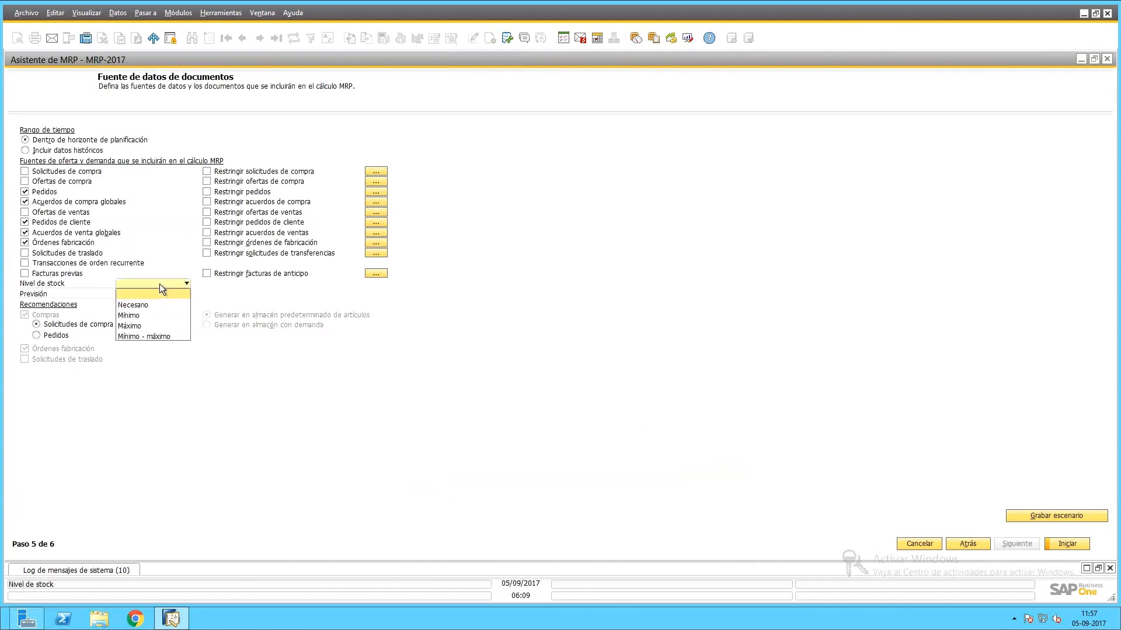
{"action": "left_click", "coordinate": [141, 312]}
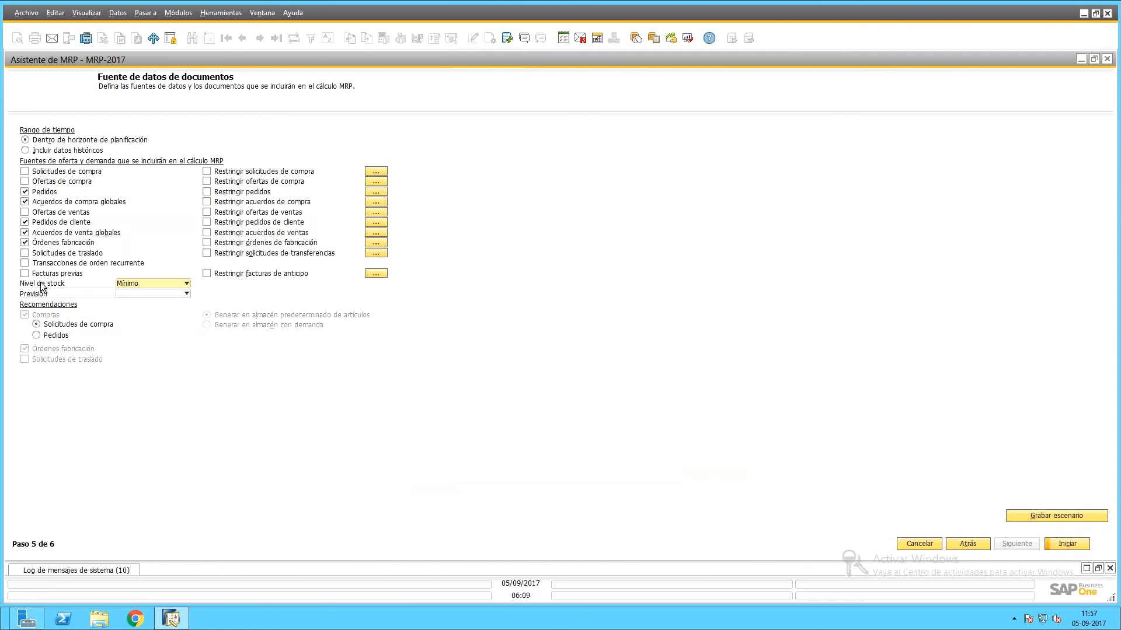
{"action": "left_click", "coordinate": [130, 295]}
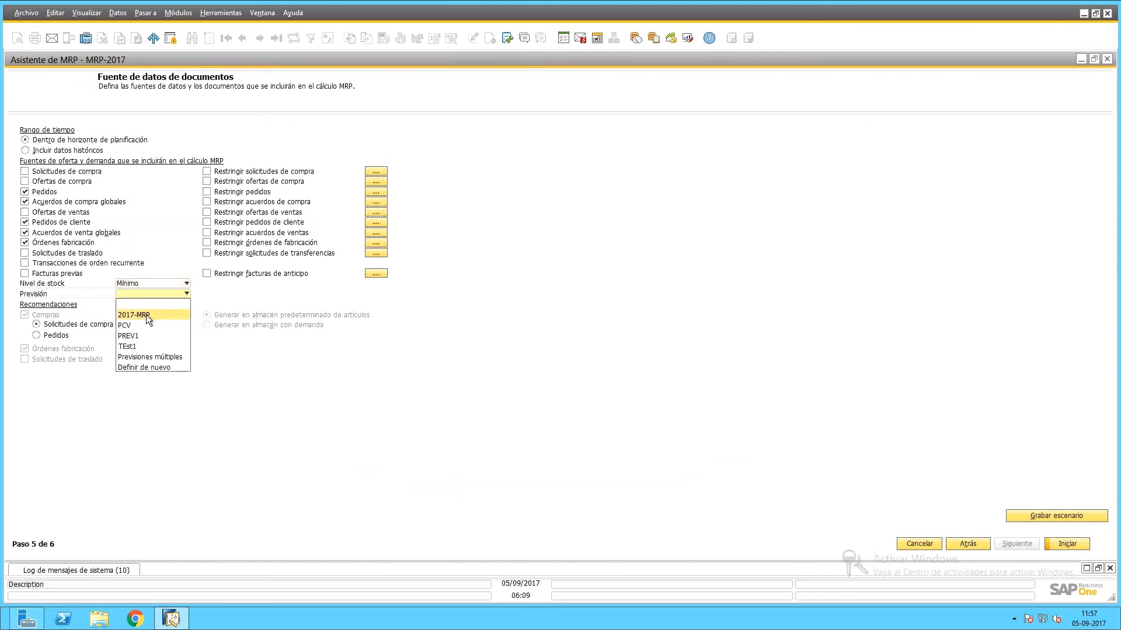
{"action": "left_click", "coordinate": [146, 314]}
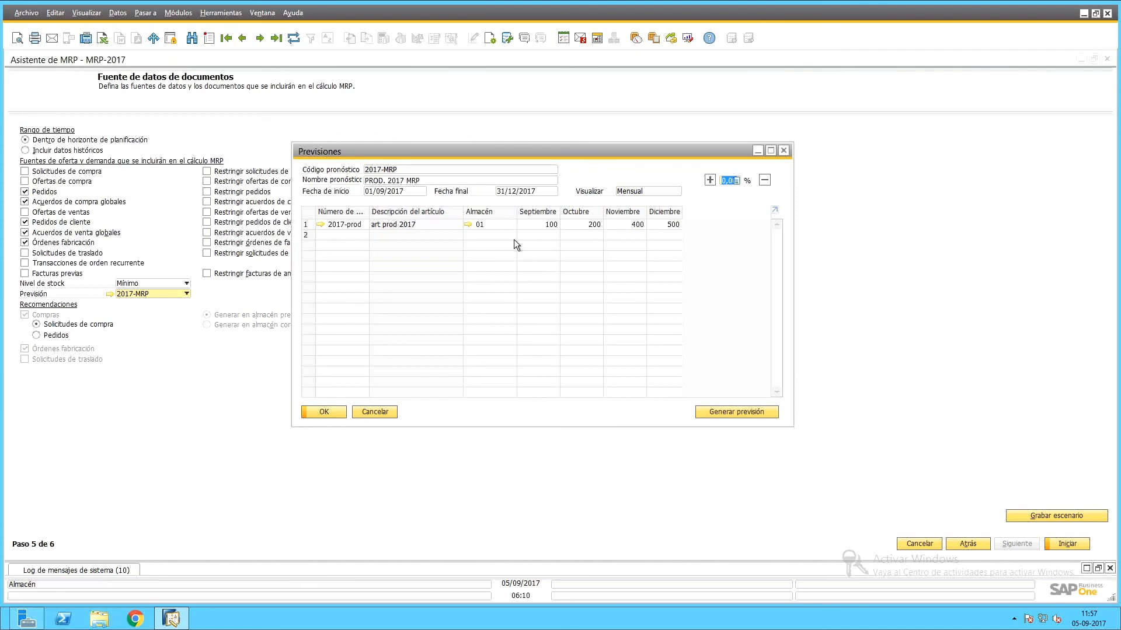
{"action": "left_click", "coordinate": [374, 412]}
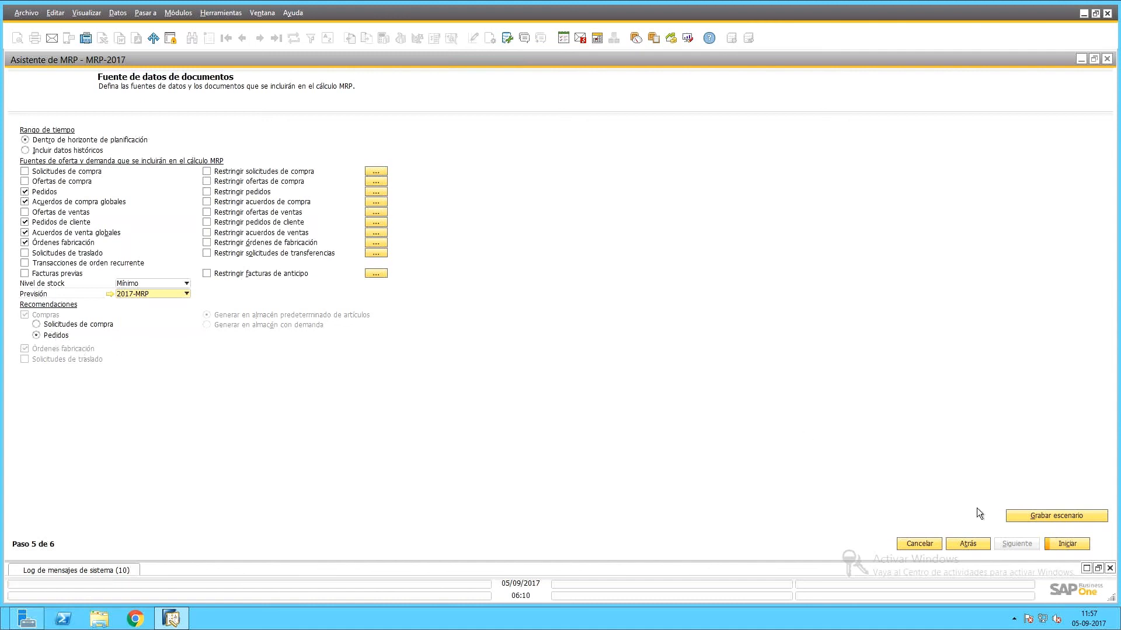
{"action": "left_click", "coordinate": [1059, 547]}
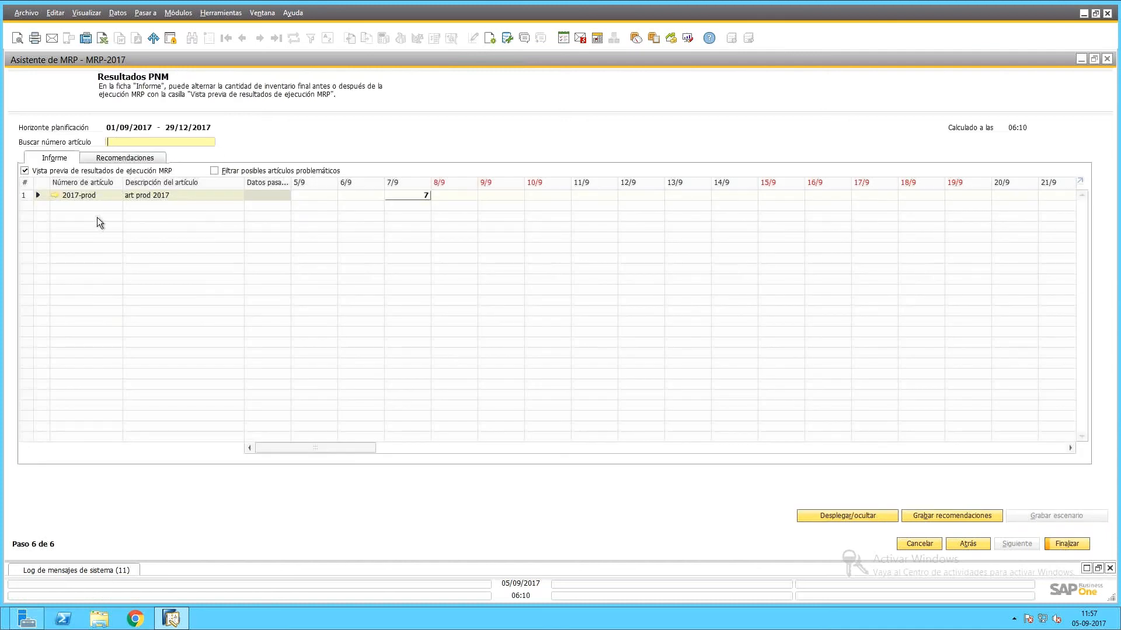
Expand 2017-prod's results and trace the 10/9 demand to sales order 259.
{"action": "left_click", "coordinate": [38, 195]}
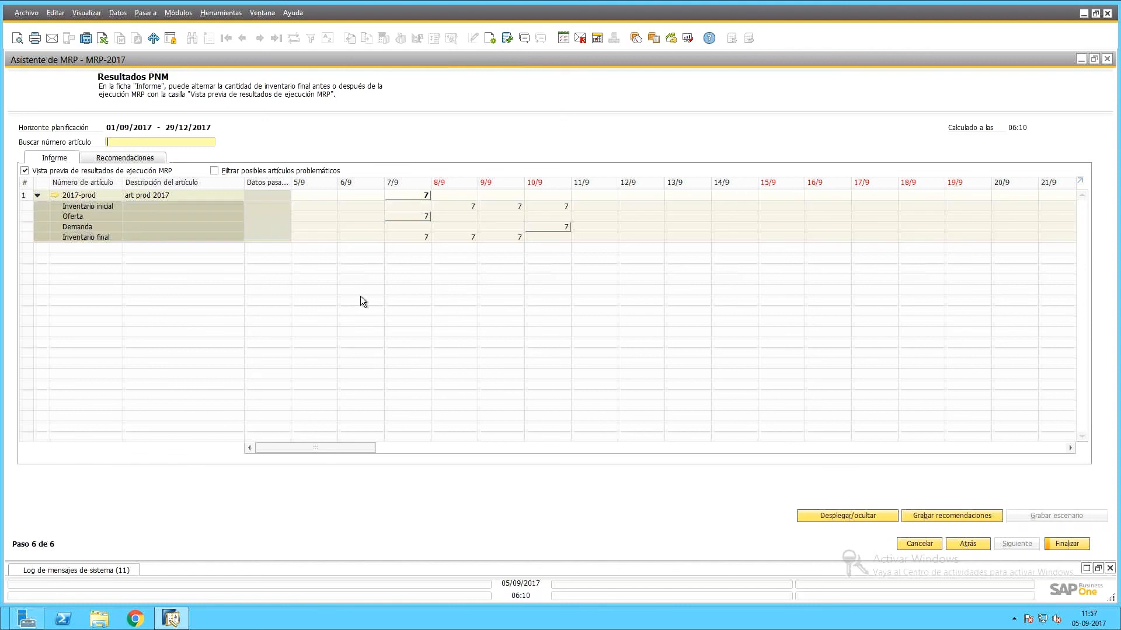
{"action": "double_click", "coordinate": [545, 226]}
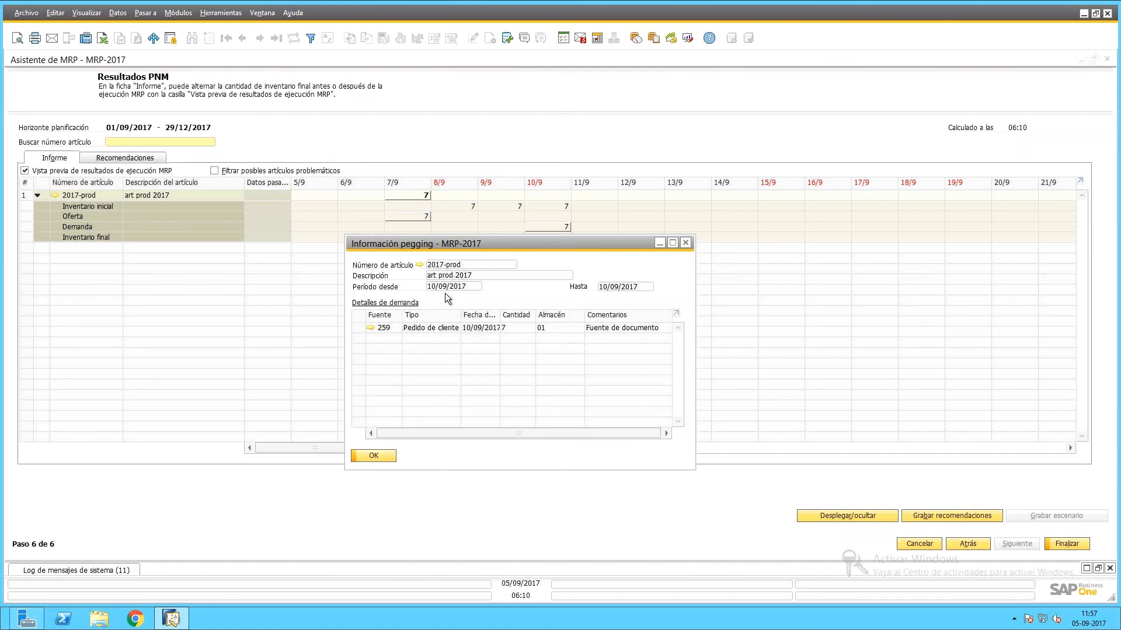
{"action": "left_click", "coordinate": [370, 326]}
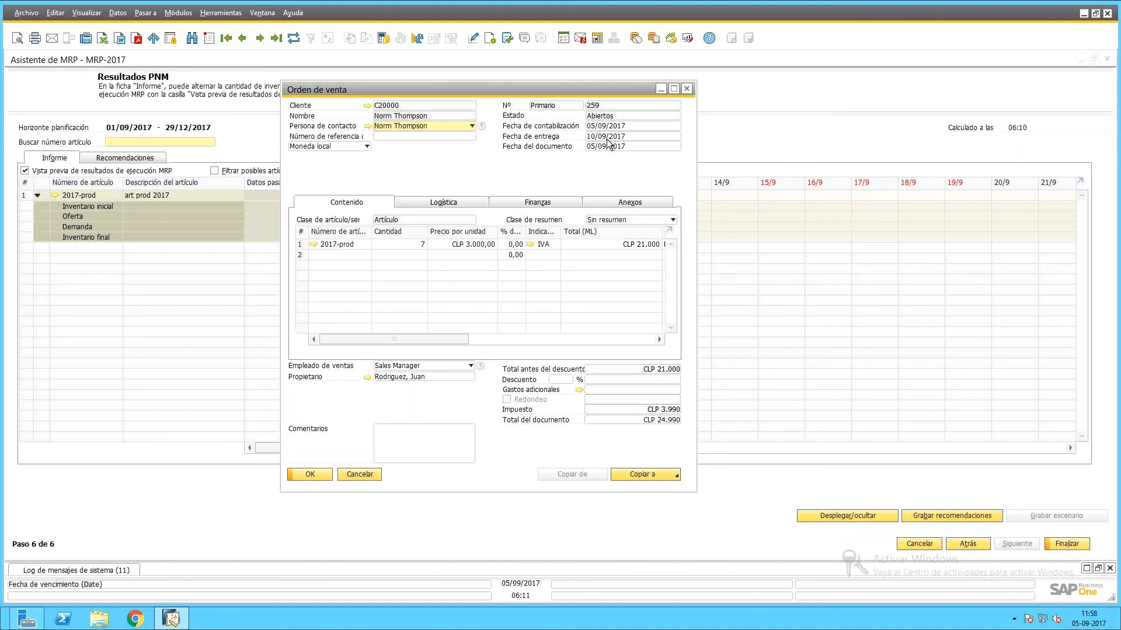
{"action": "left_click", "coordinate": [370, 478]}
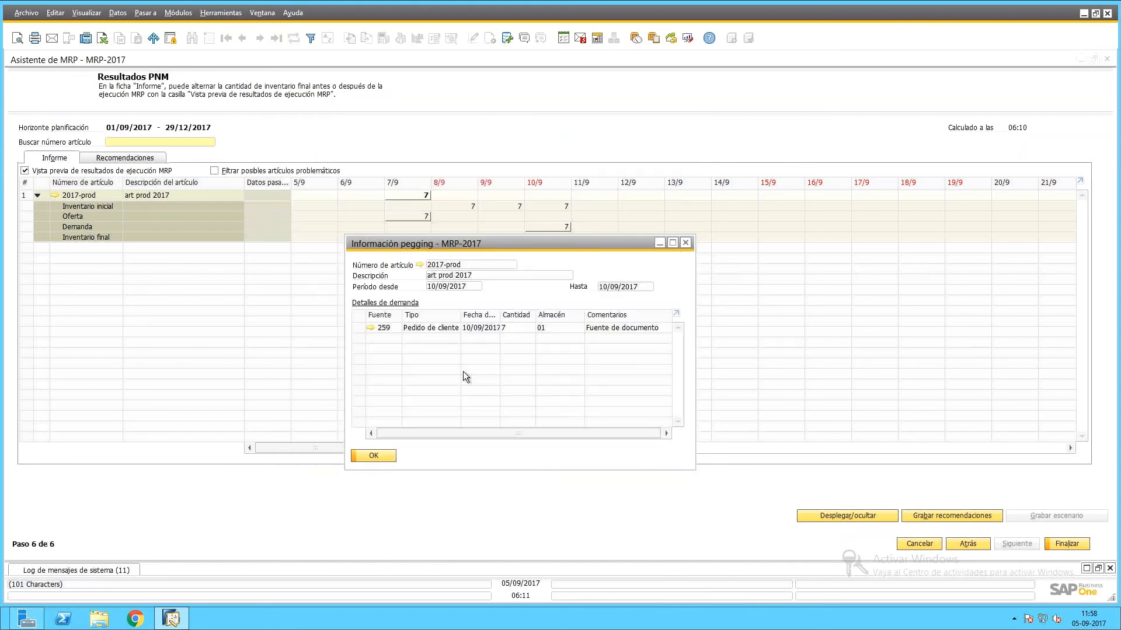
{"action": "double_click", "coordinate": [500, 319]}
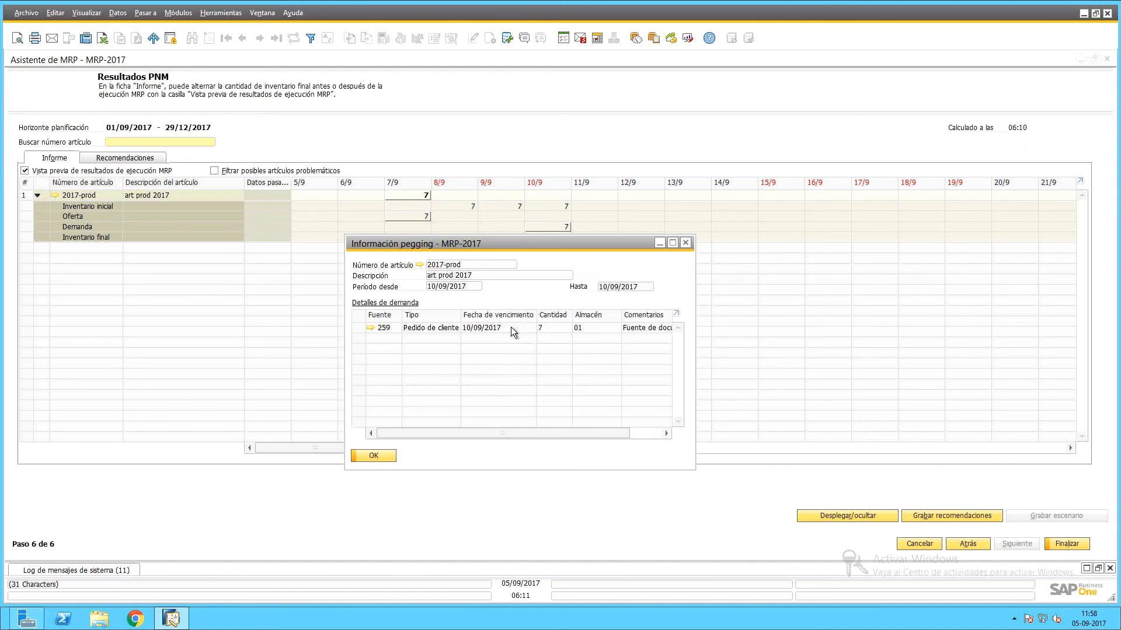
{"action": "left_click", "coordinate": [370, 456]}
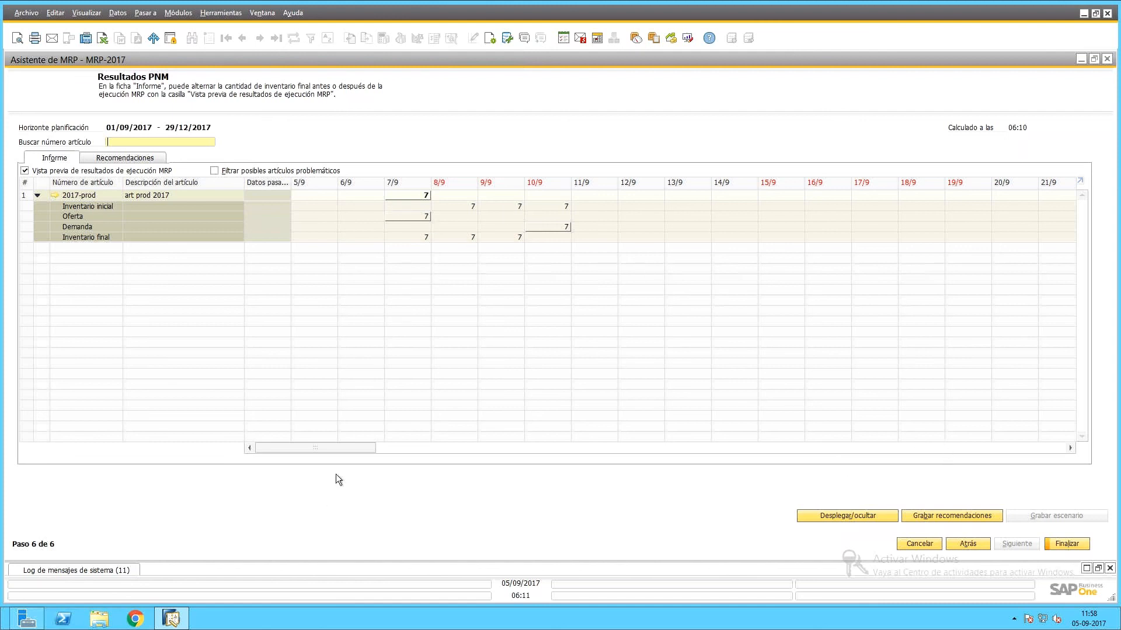
Trace 2017-prod's 1/10 demand in the MRP-2017 results back to its forecast.
{"action": "left_click_drag", "start_coordinate": [360, 450], "coordinate": [499, 454]}
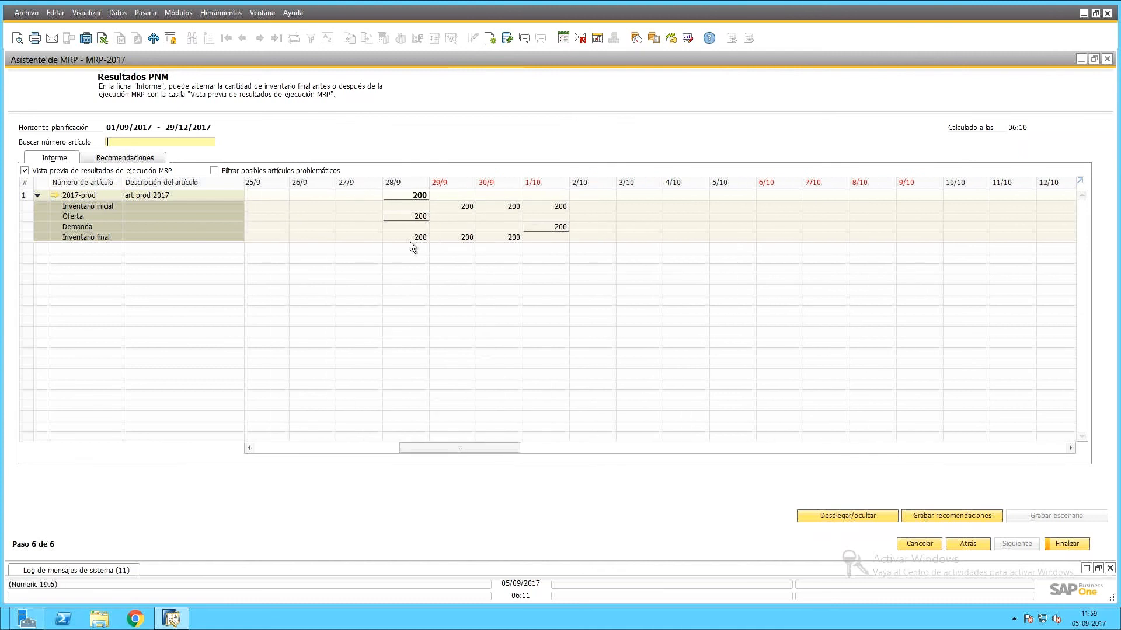
{"action": "double_click", "coordinate": [537, 227]}
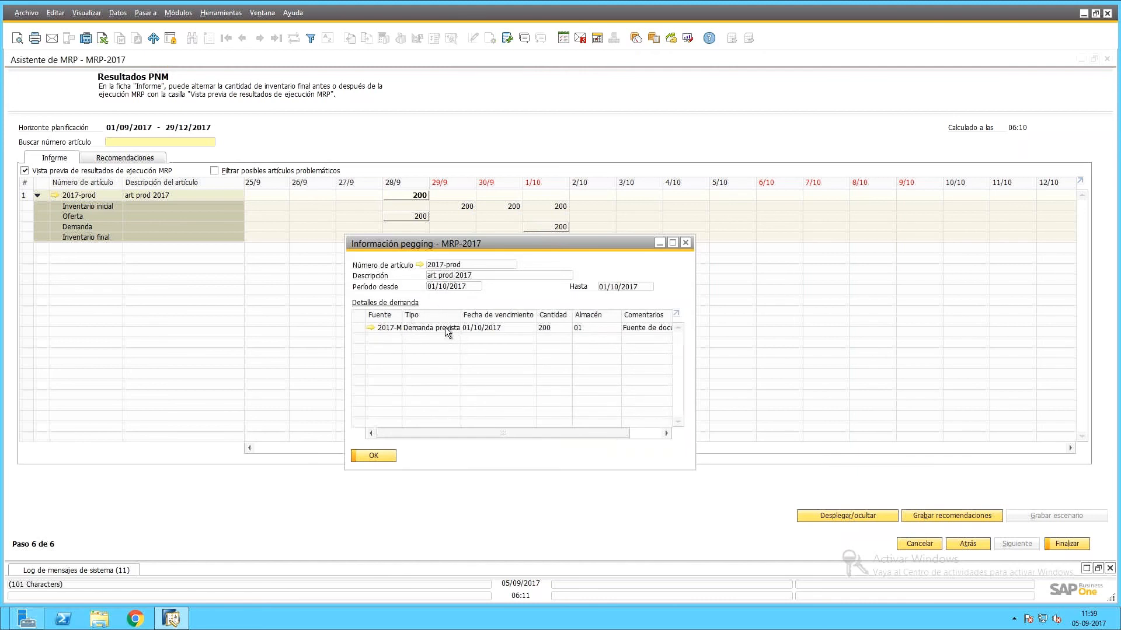
{"action": "left_click", "coordinate": [369, 328]}
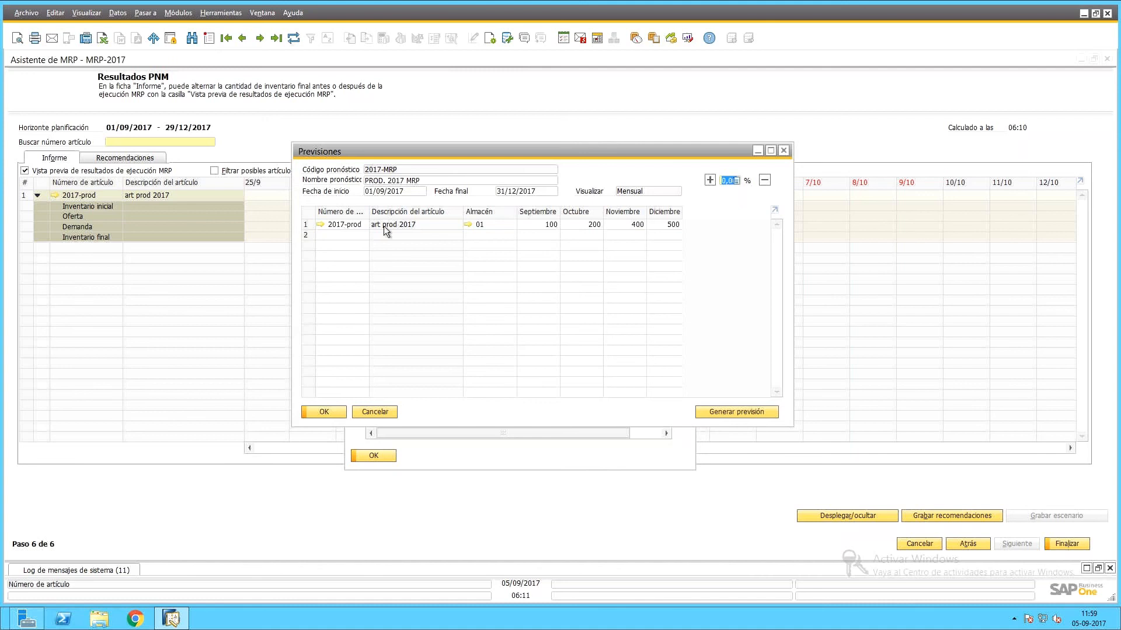
{"action": "left_click_drag", "start_coordinate": [596, 154], "coordinate": [583, 245]}
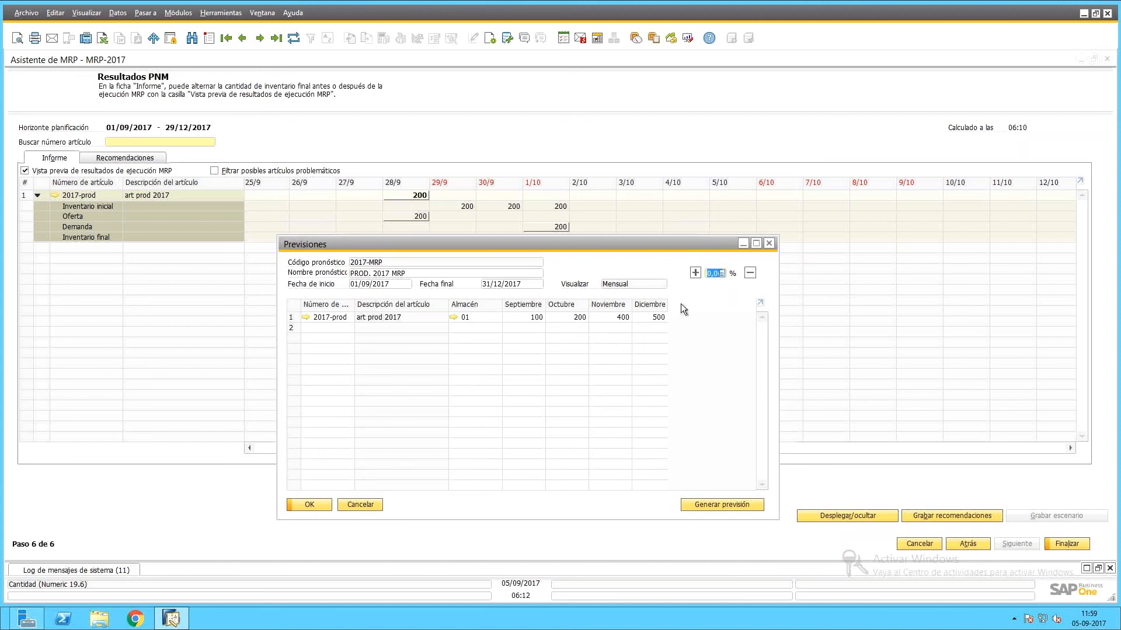
Close the forecast and pegging details and scroll the MRP-2017 results to 29/12.
{"action": "left_click", "coordinate": [768, 243]}
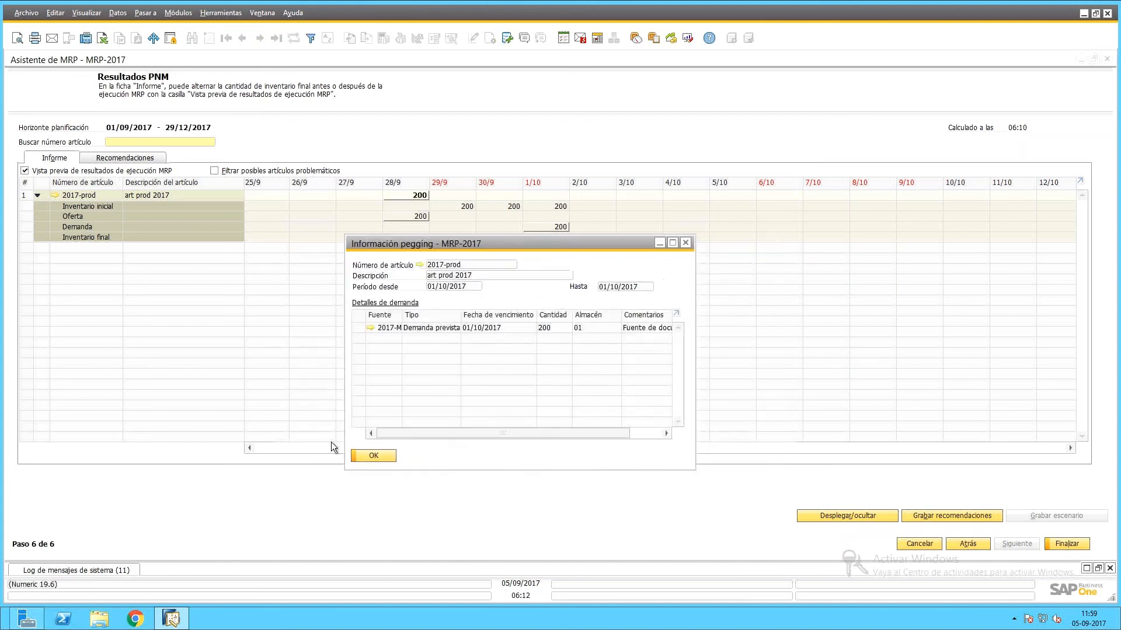
{"action": "left_click", "coordinate": [373, 456]}
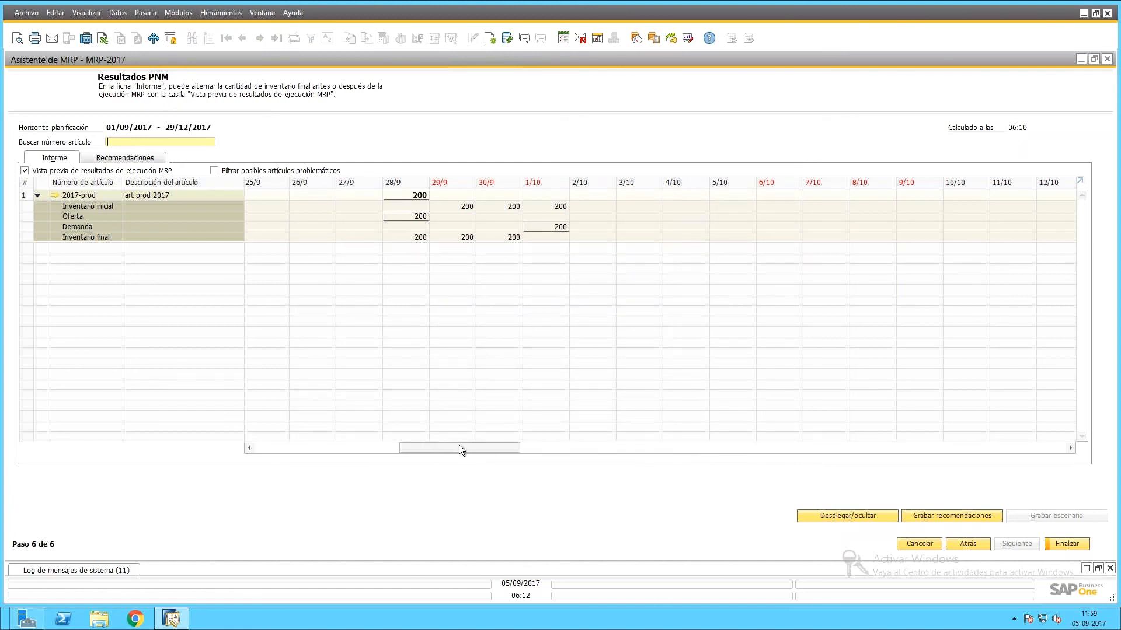
{"action": "left_click_drag", "start_coordinate": [458, 445], "coordinate": [681, 454]}
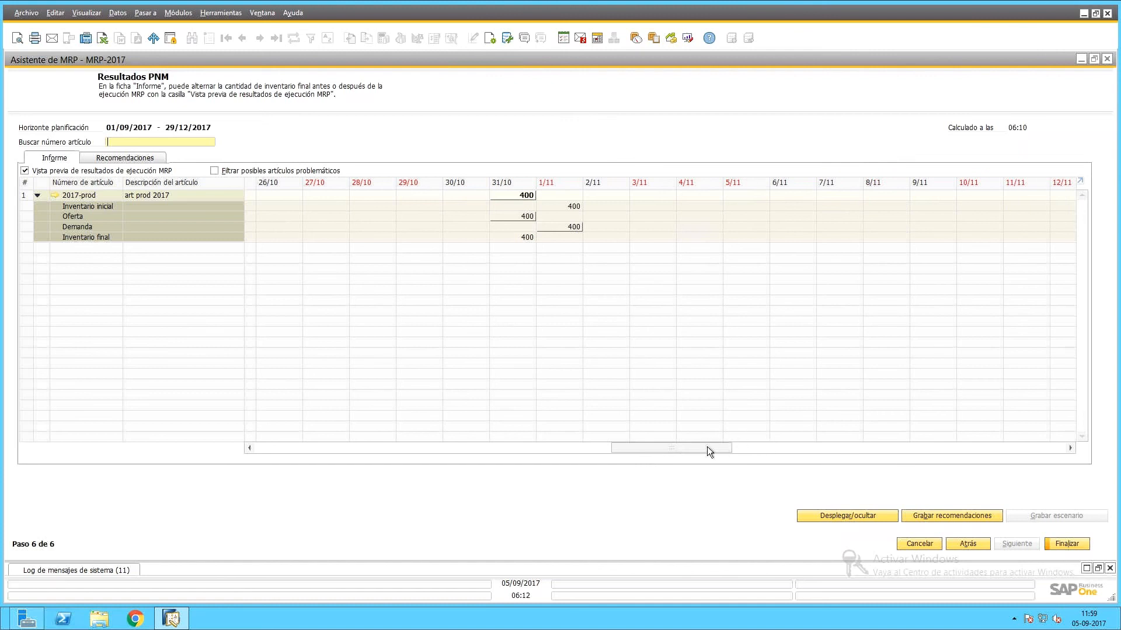
{"action": "left_click_drag", "start_coordinate": [708, 450], "coordinate": [1004, 446]}
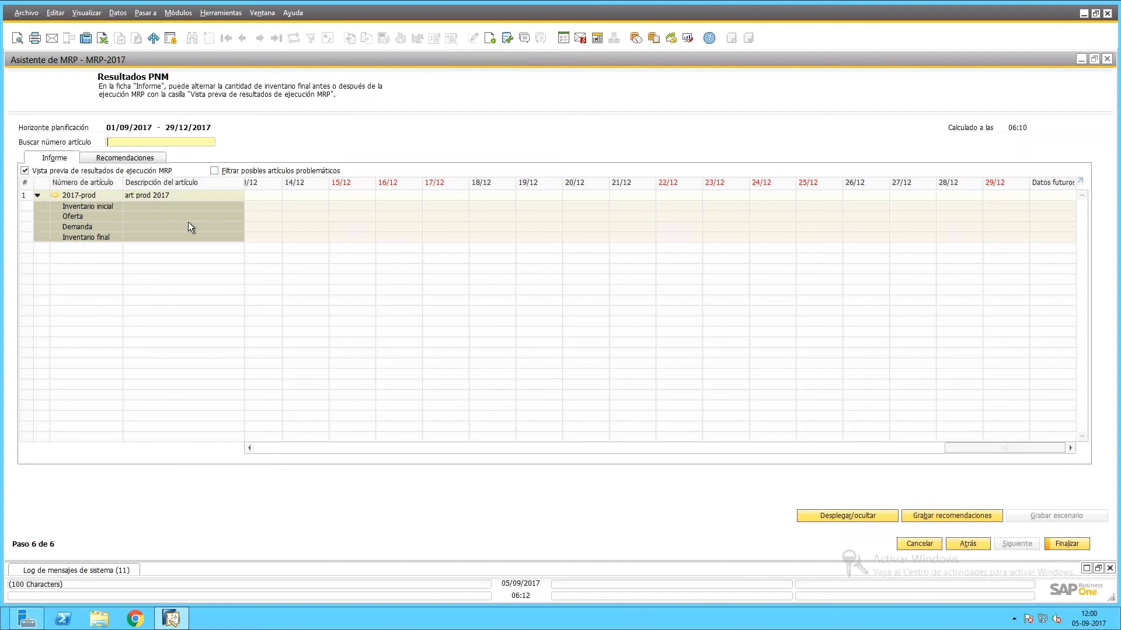
Save the MRP-2017 recommendations from the Recomendaciones tab and close the wizard with Finalizar.
{"action": "left_click", "coordinate": [118, 161]}
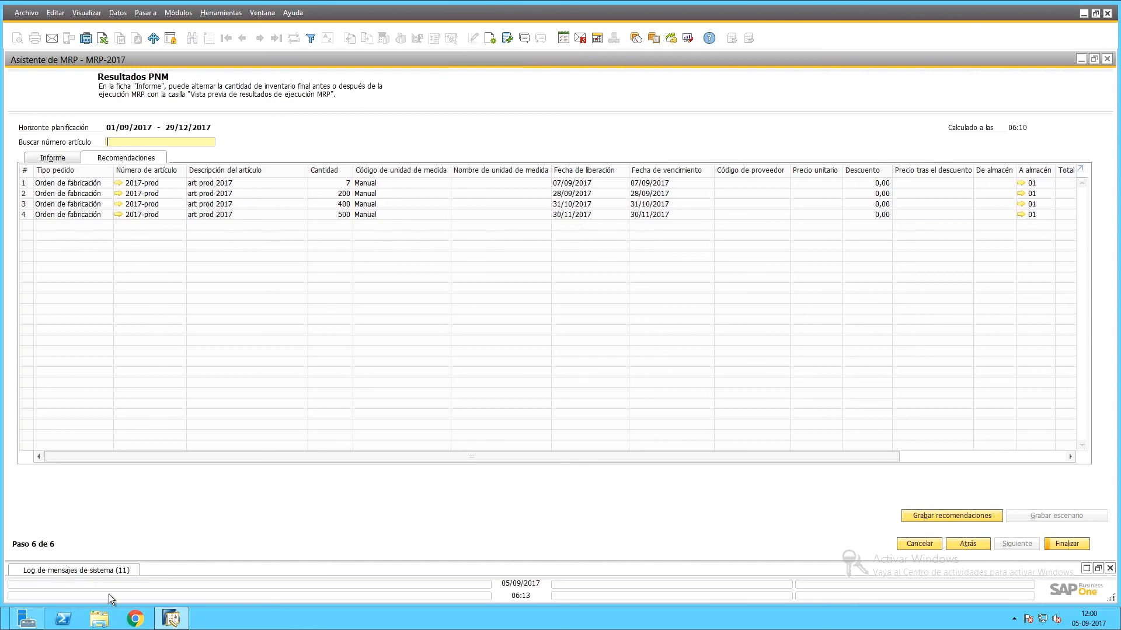
{"action": "left_click", "coordinate": [971, 518]}
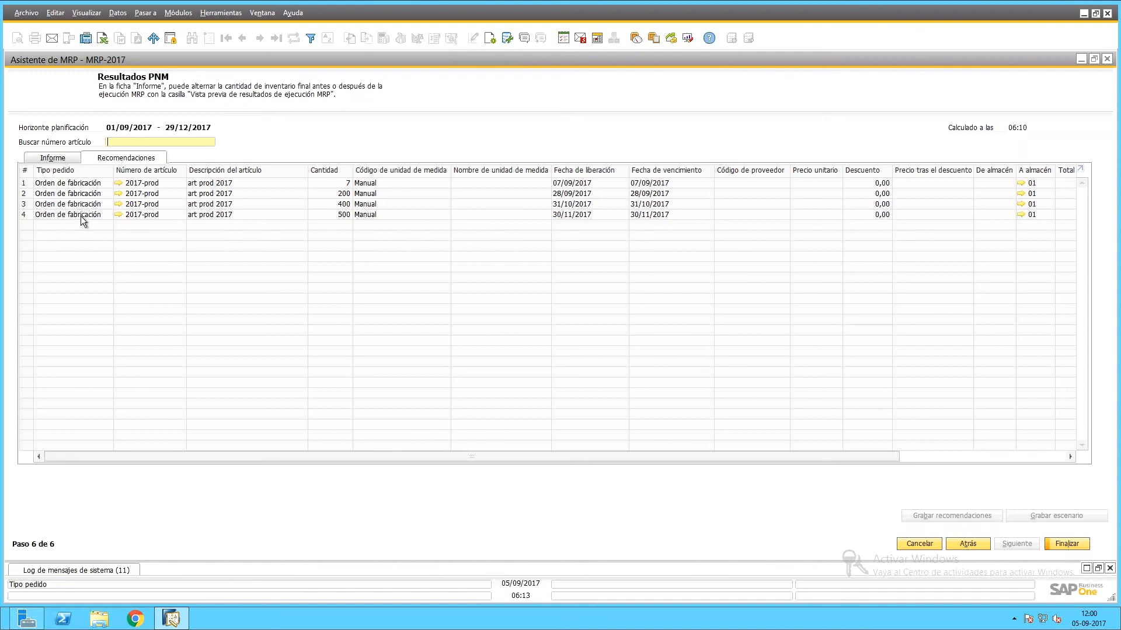
{"action": "left_click", "coordinate": [1067, 543]}
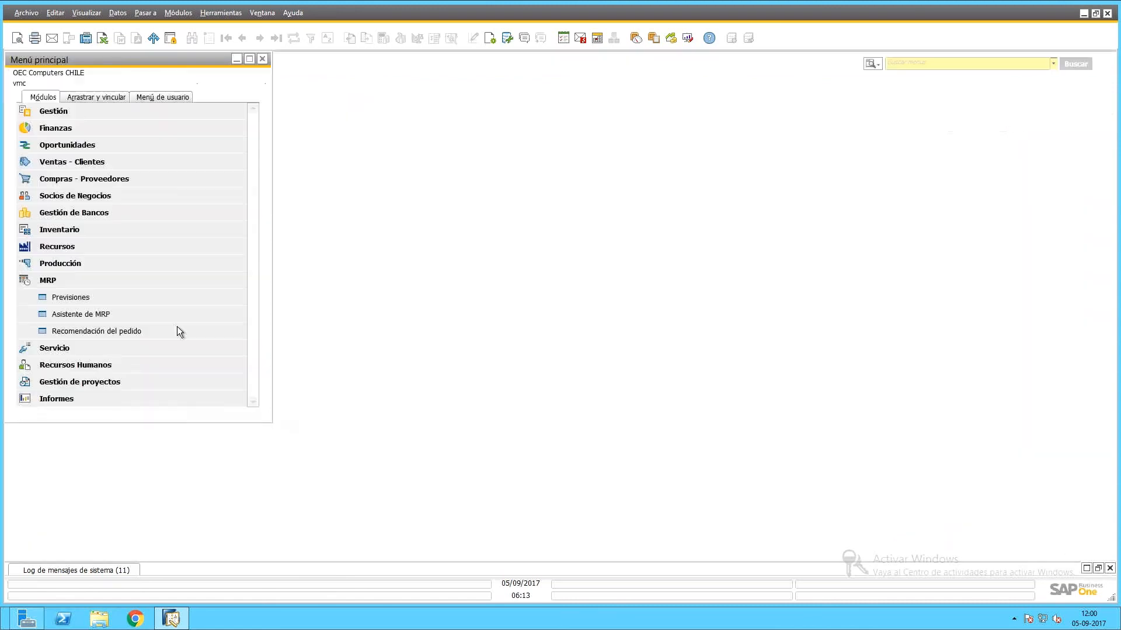
List the order recommendations for the MRP-2017 scenario.
{"action": "left_click", "coordinate": [107, 335]}
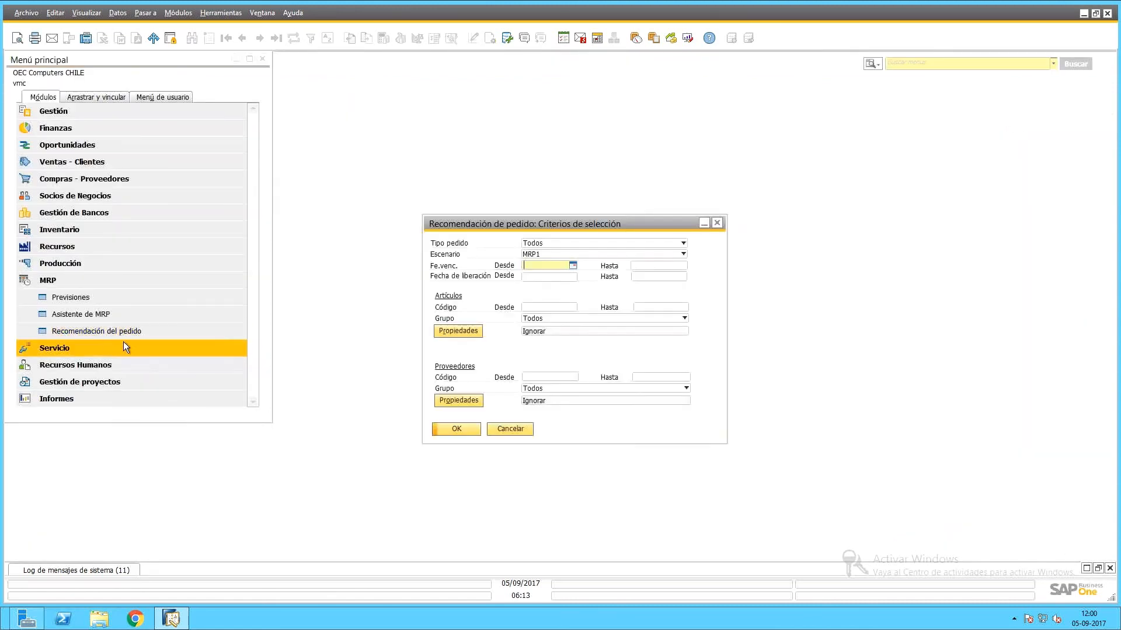
{"action": "left_click", "coordinate": [611, 254]}
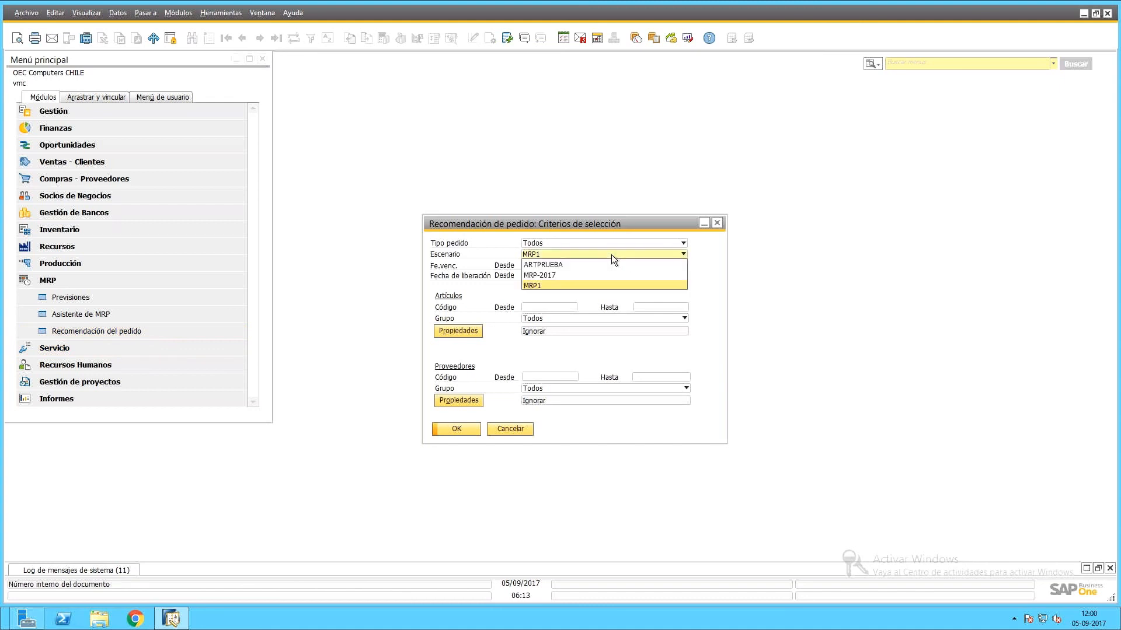
{"action": "left_click", "coordinate": [551, 272]}
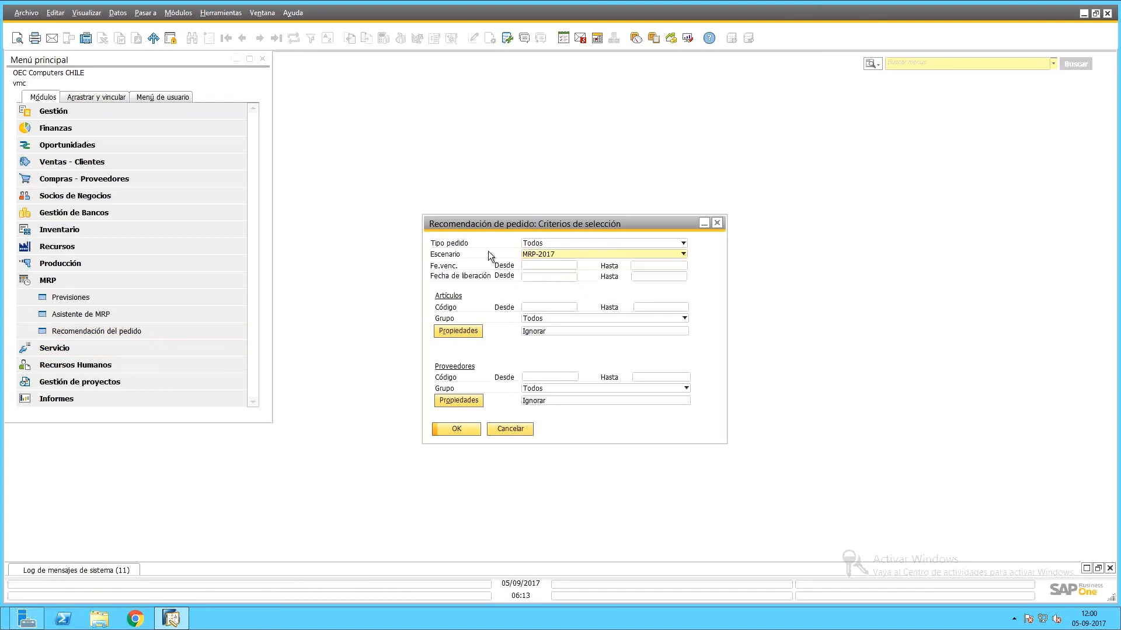
{"action": "left_click", "coordinate": [450, 429]}
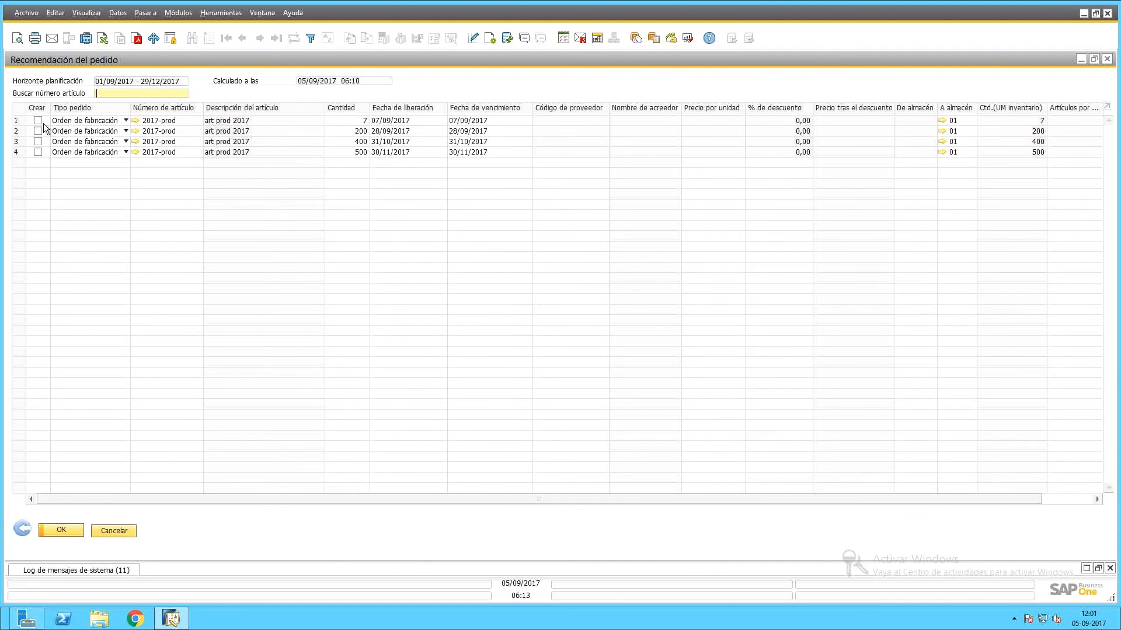
Try the Crear boxes, keep row 1 a production order, then cancel the list.
{"action": "left_click", "coordinate": [38, 120]}
{"action": "left_click", "coordinate": [39, 132]}
{"action": "left_click", "coordinate": [38, 142]}
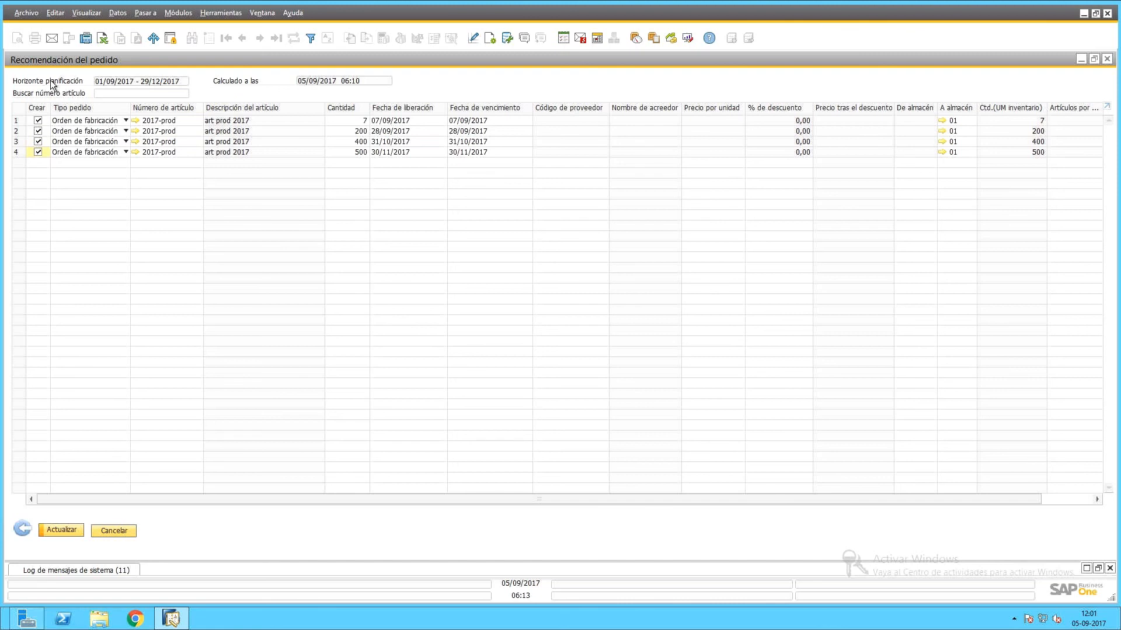
{"action": "left_click", "coordinate": [38, 132]}
{"action": "left_click", "coordinate": [37, 153]}
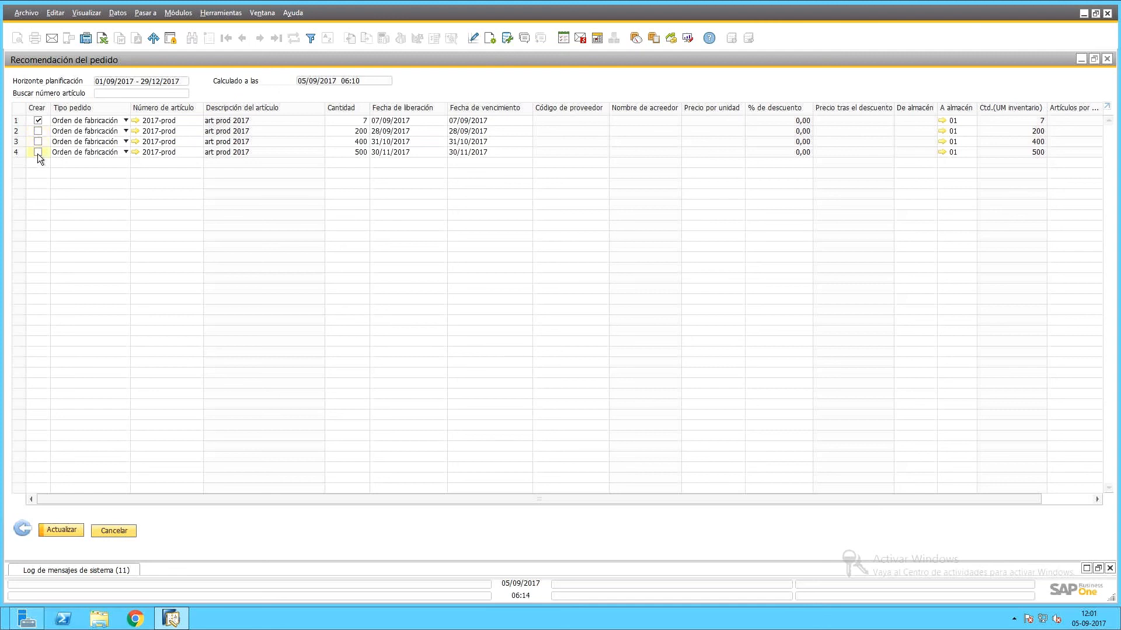
{"action": "left_click", "coordinate": [101, 121]}
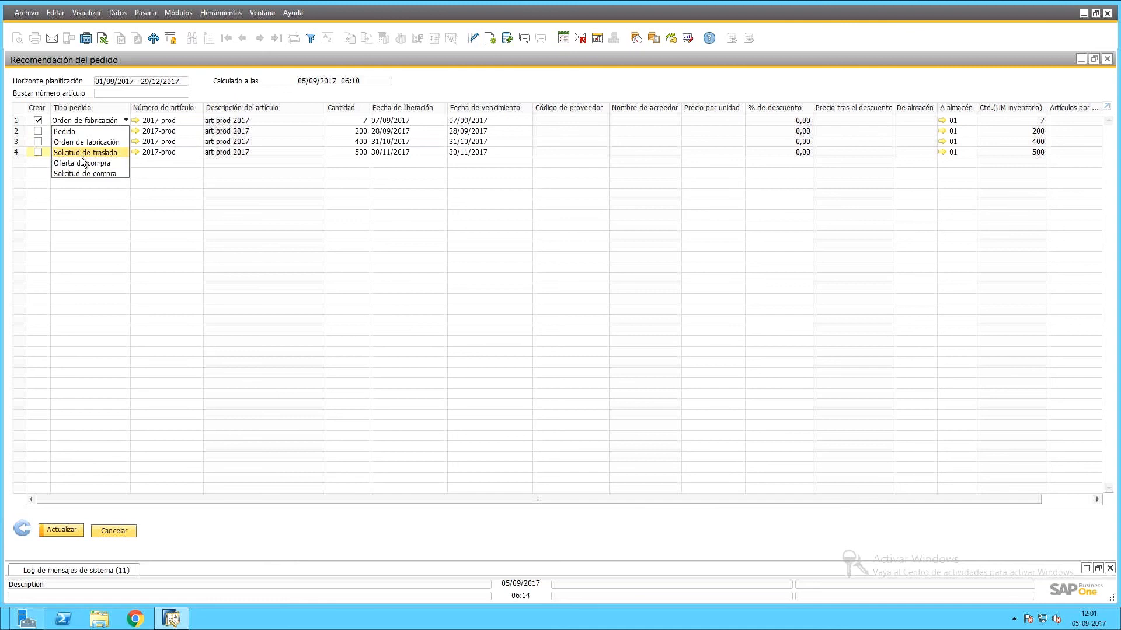
{"action": "left_click", "coordinate": [218, 204]}
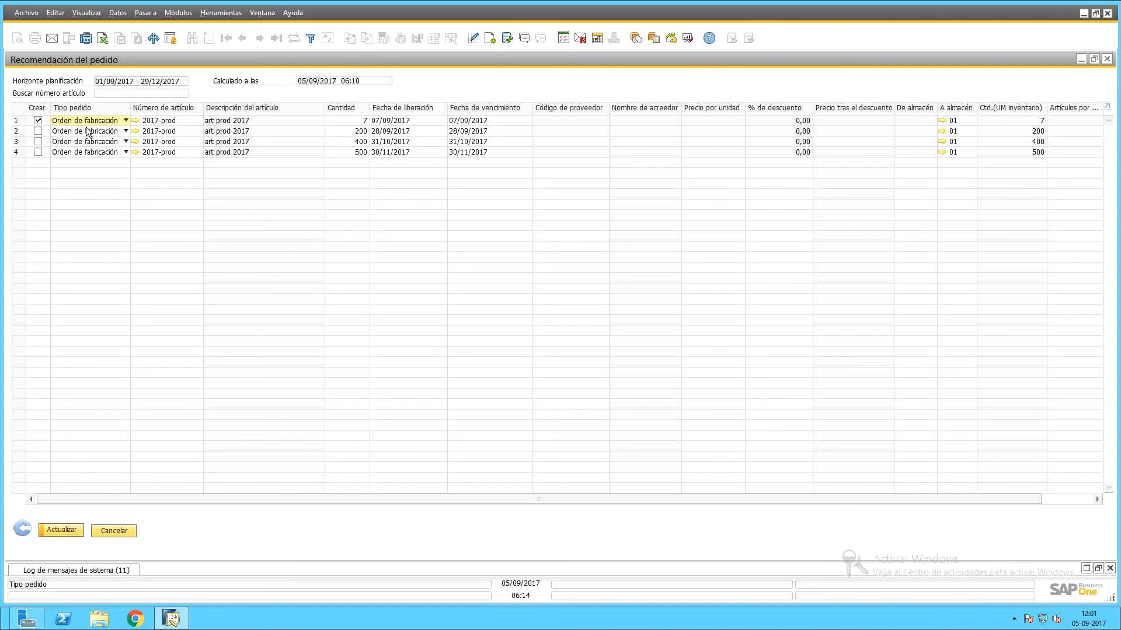
{"action": "left_click", "coordinate": [127, 530]}
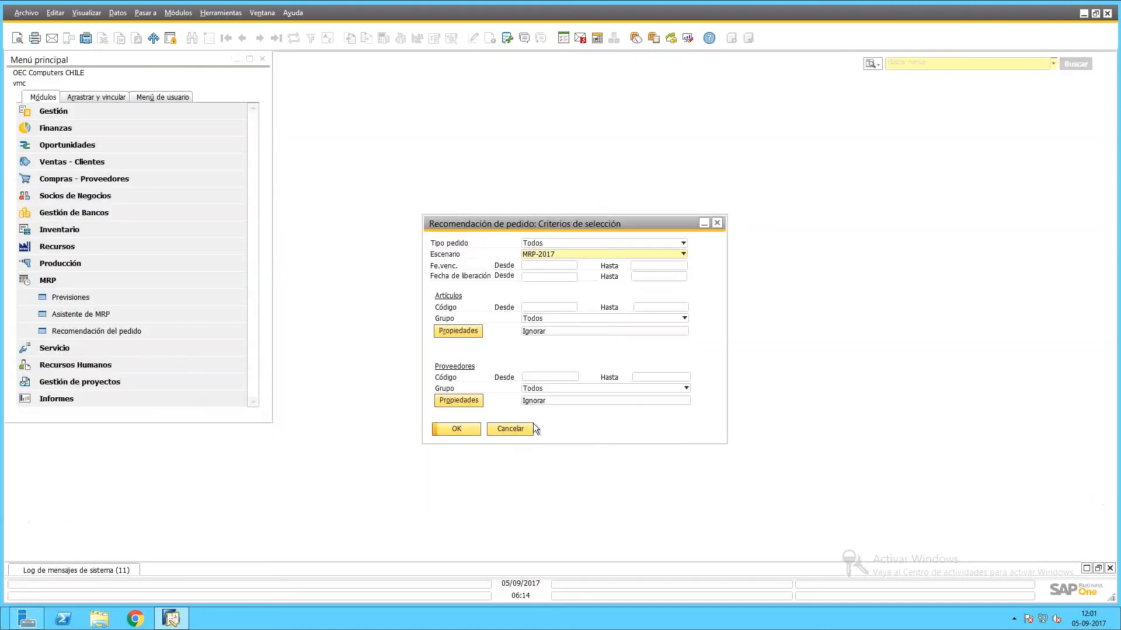
Open Seleccionar sociedad and attempt to log in with the user ID and password.
{"action": "left_click", "coordinate": [529, 425]}
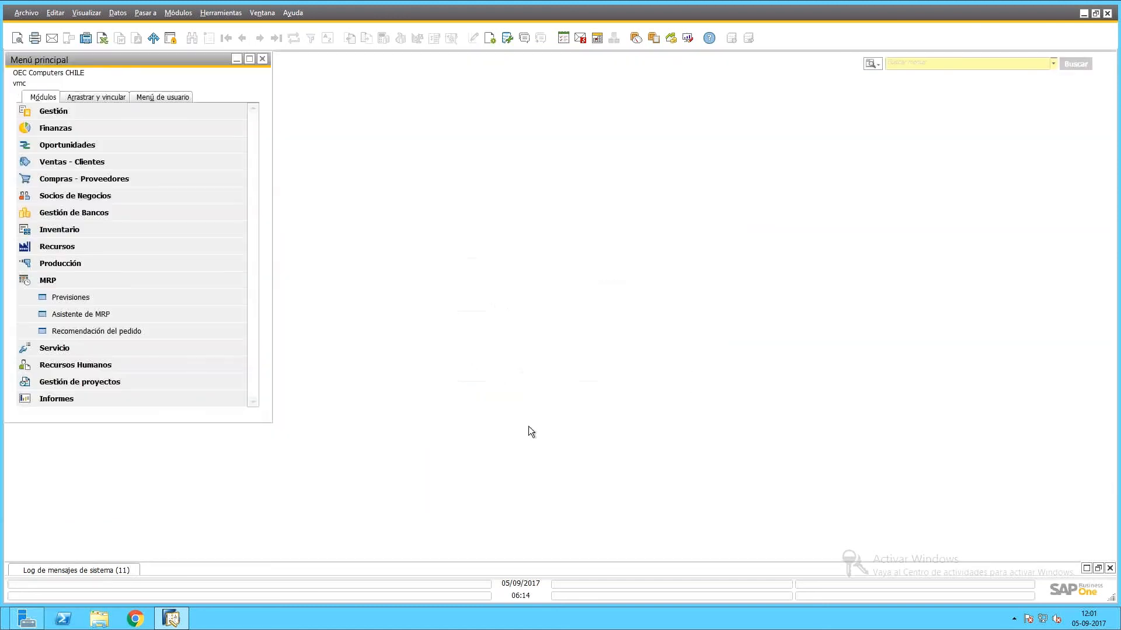
{"action": "left_click", "coordinate": [158, 117]}
{"action": "left_click", "coordinate": [145, 131]}
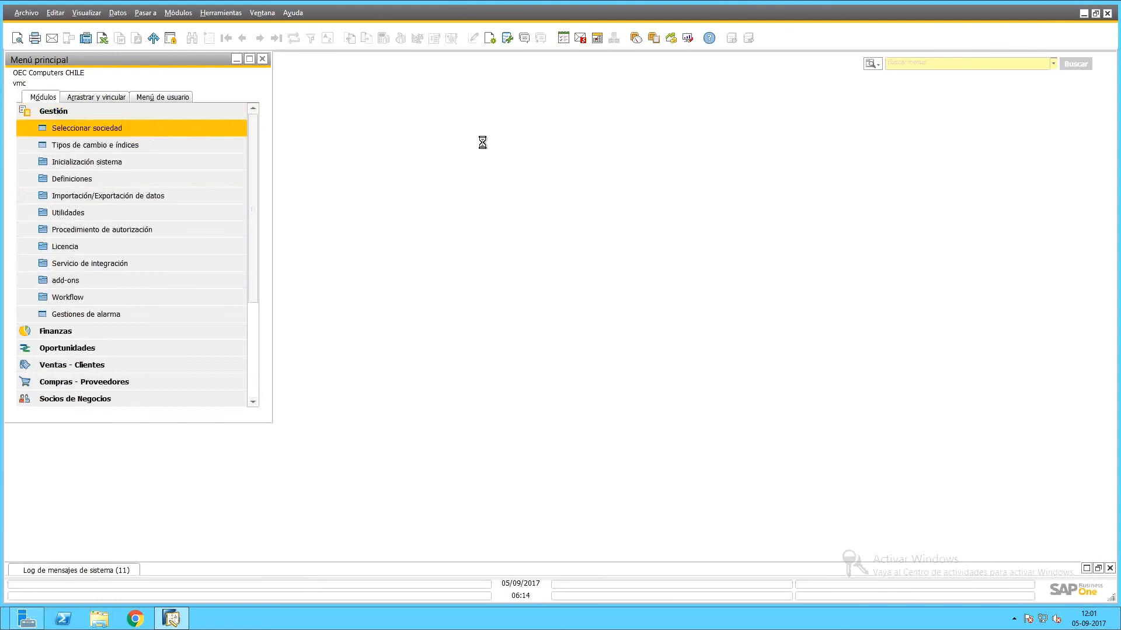
{"action": "type", "text": "VMC"}
{"action": "key", "text": "Tab"}
{"action": "key", "text": "Caps_Lock"}
{"action": "type", "text": "v123"}
{"action": "left_click", "coordinate": [705, 249]}
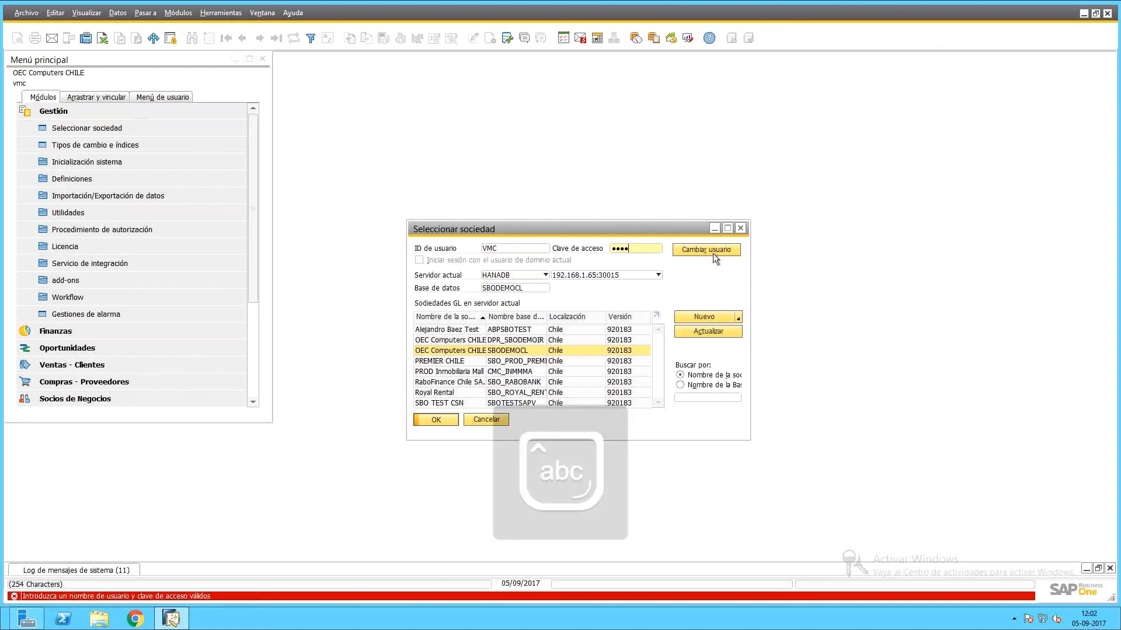
Re-enter the user ID in lowercase and the password, and confirm the login.
{"action": "key", "text": "Caps_Lock"}
{"action": "key", "text": "Caps_Lock"}
{"action": "key", "text": "BackSpace"}
{"action": "key", "text": "BackSpace"}
{"action": "type", "text": "vmc"}
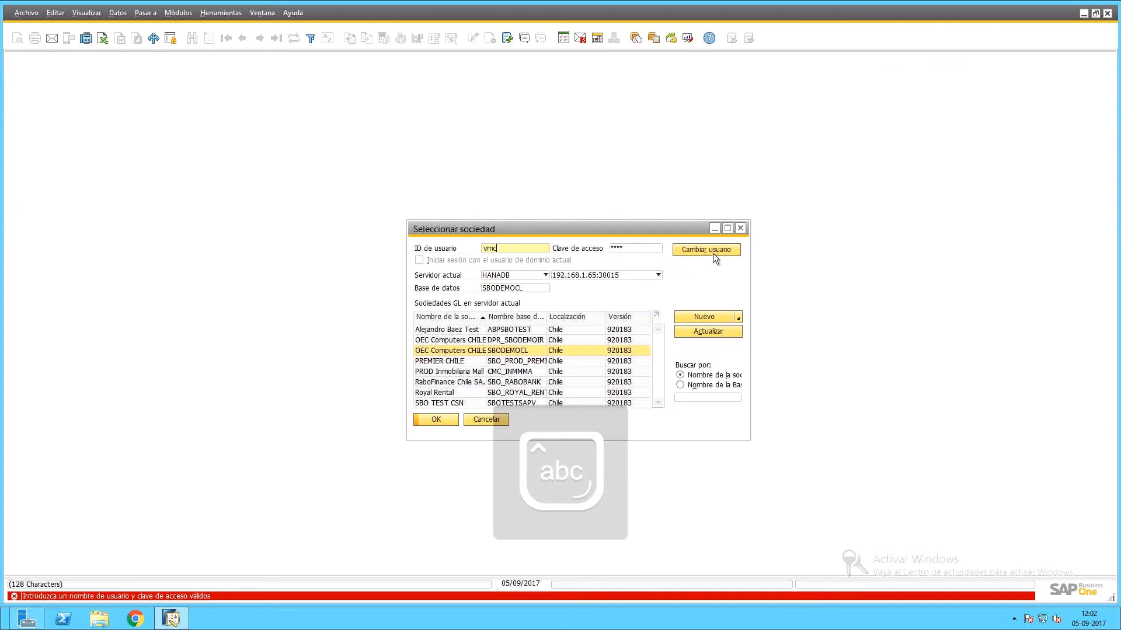
{"action": "key", "text": "Tab"}
{"action": "type", "text": "1234"}
{"action": "key", "text": "Return"}
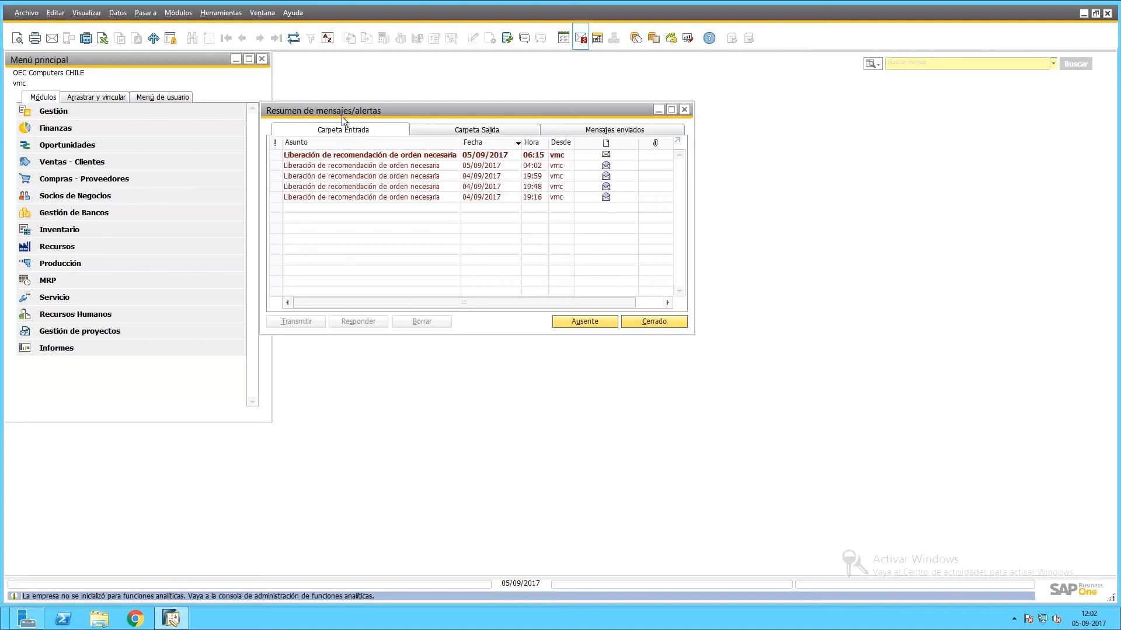
Review the order-recommendation release alerts from 04:02, 19:59 and 19:48.
{"action": "left_click_drag", "start_coordinate": [341, 117], "coordinate": [380, 122]}
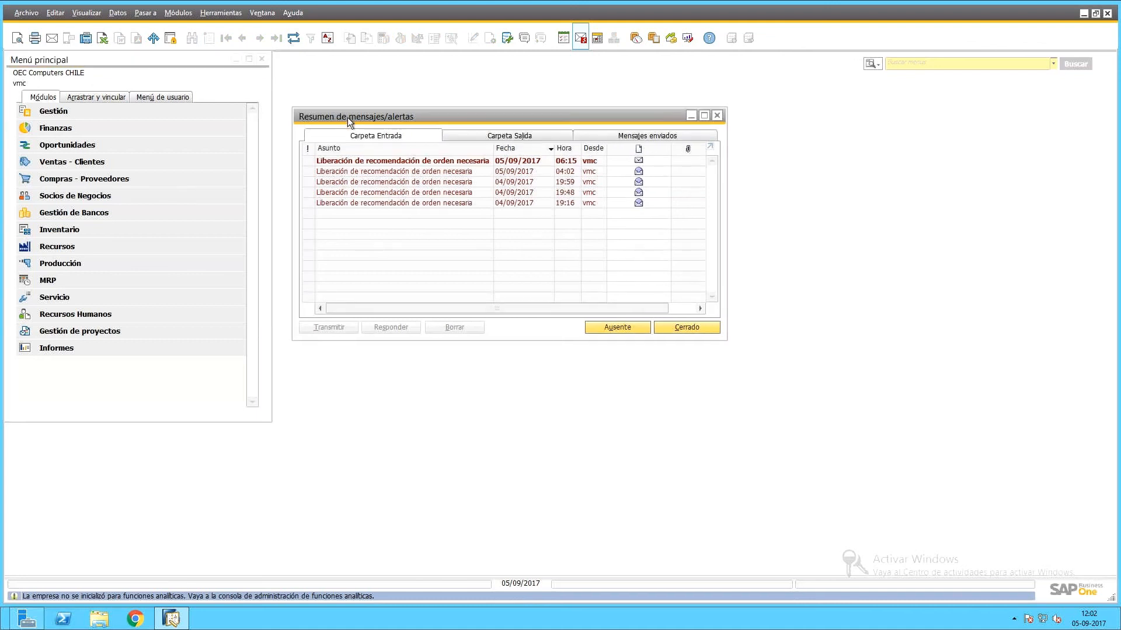
{"action": "left_click", "coordinate": [470, 163]}
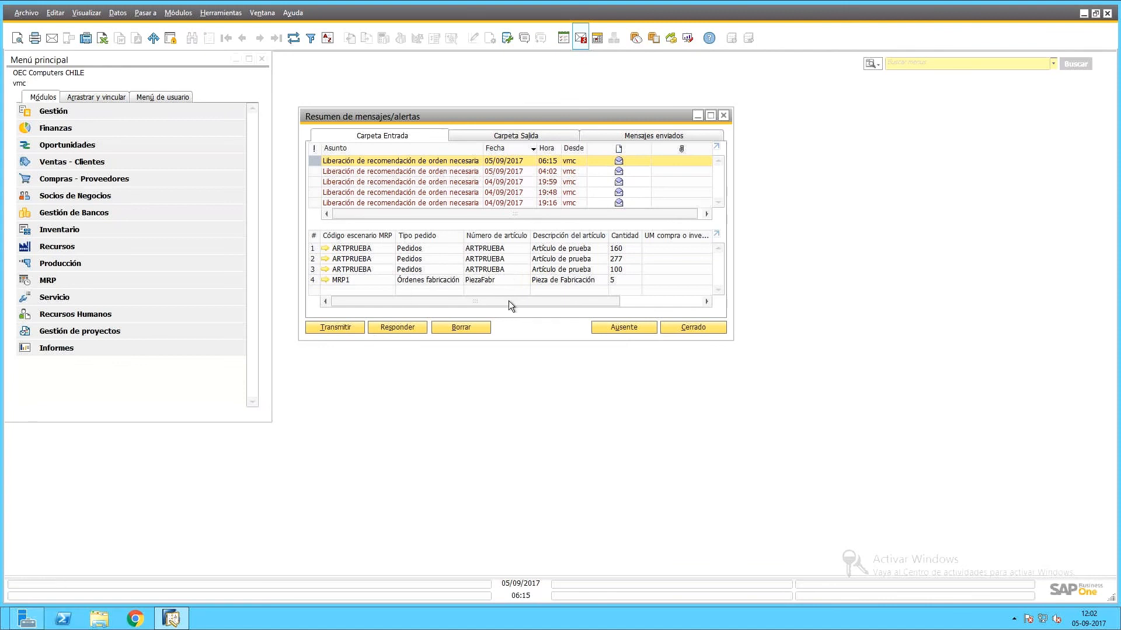
{"action": "left_click_drag", "start_coordinate": [509, 300], "coordinate": [330, 275]}
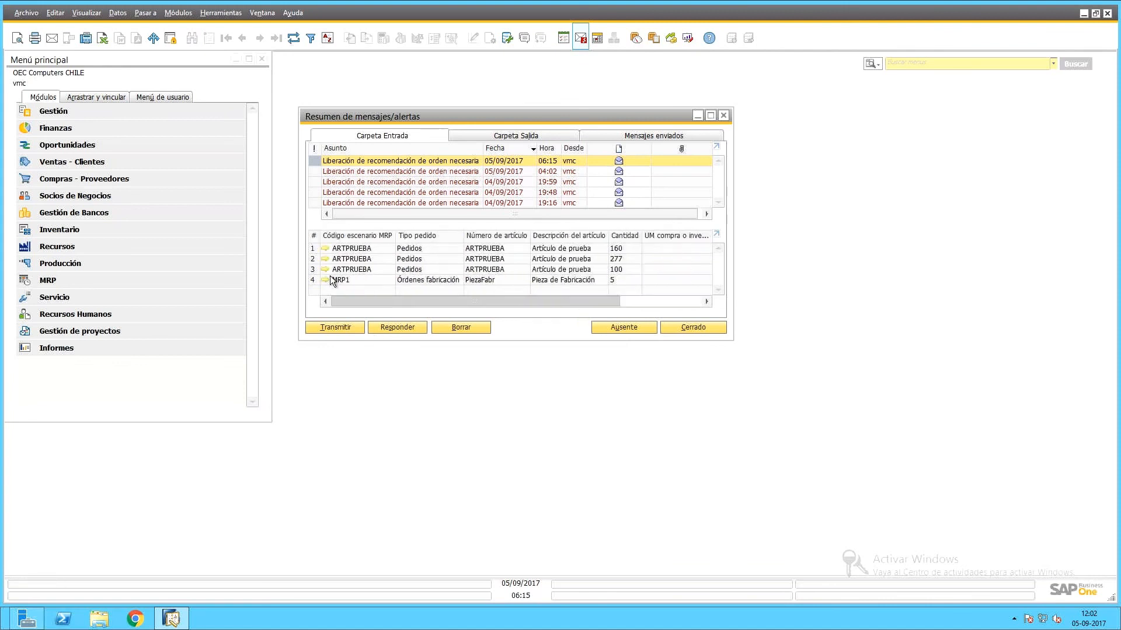
{"action": "left_click", "coordinate": [375, 173]}
{"action": "left_click", "coordinate": [372, 183]}
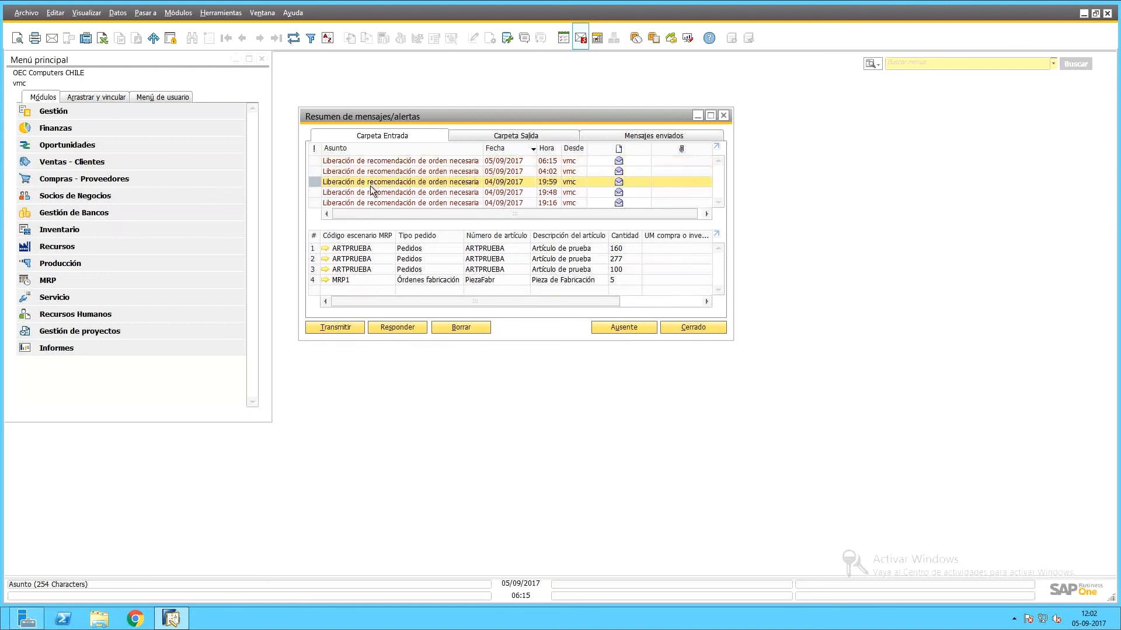
{"action": "left_click", "coordinate": [374, 193]}
Check the MRP recommendation expiry alert's release-days condition and documents, closing without changes.
{"action": "left_click", "coordinate": [118, 114]}
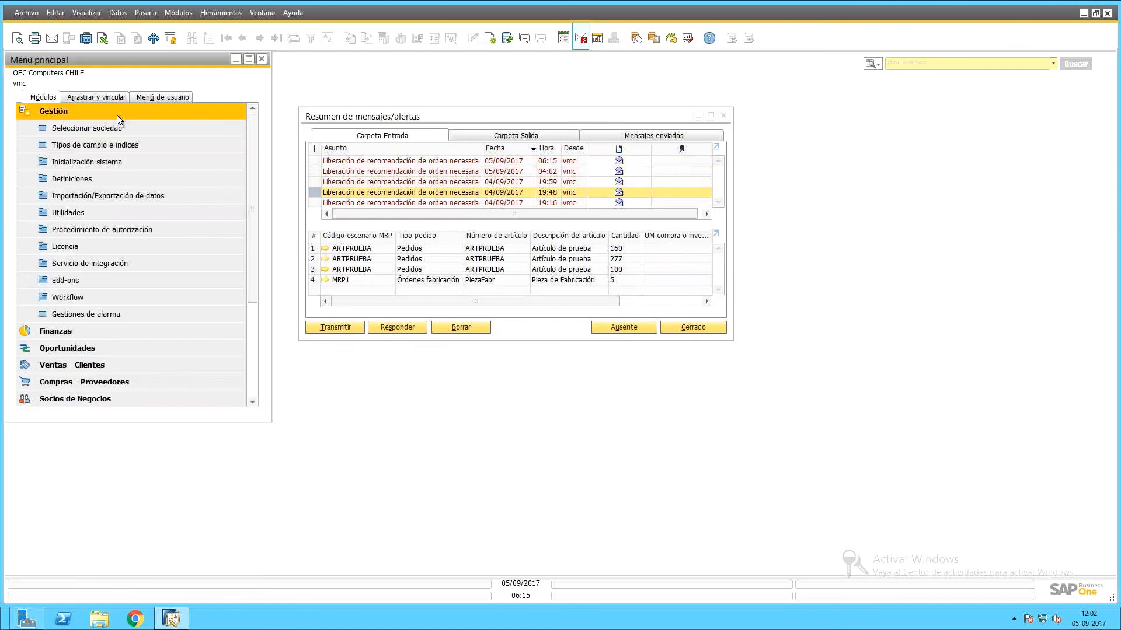
{"action": "left_click", "coordinate": [114, 315]}
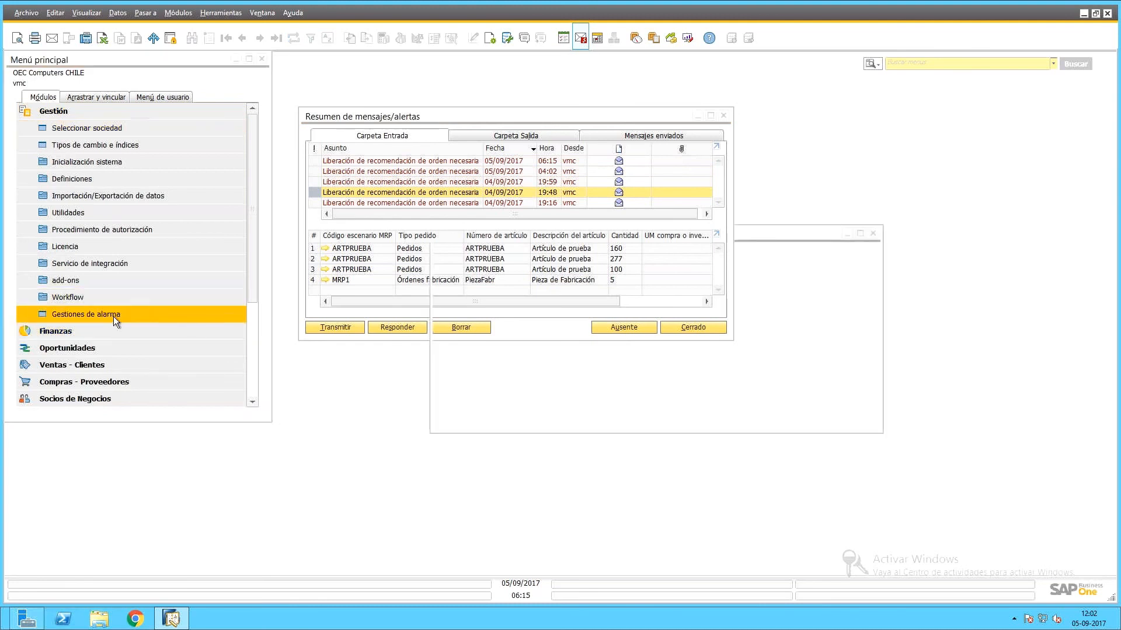
{"action": "type", "text": "v"}
{"action": "key", "text": "Return"}
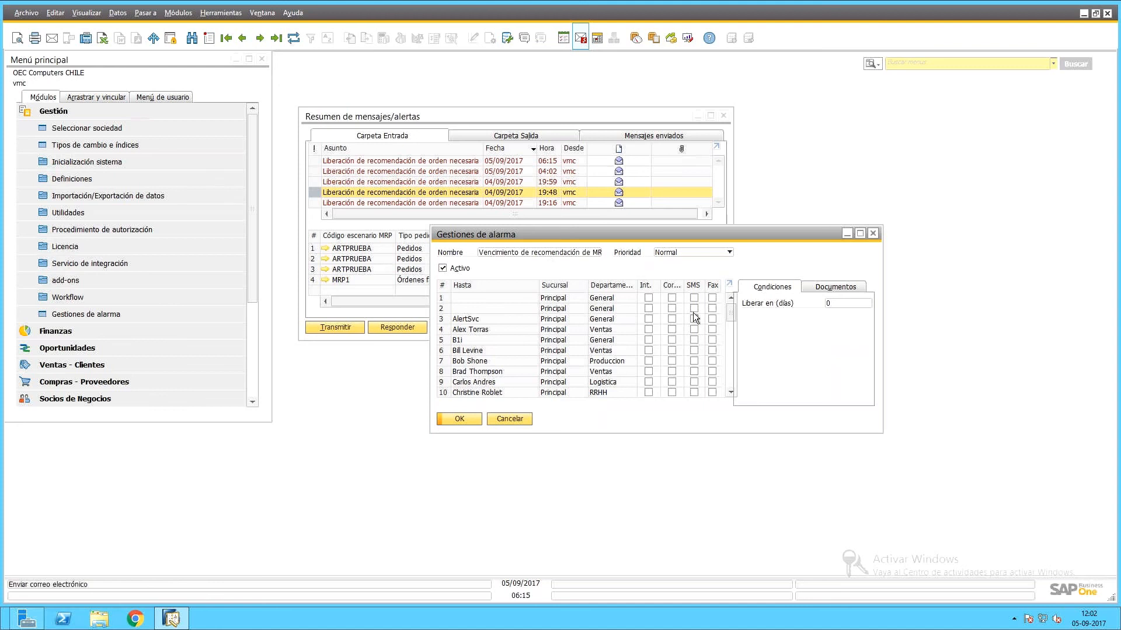
{"action": "left_click_drag", "start_coordinate": [728, 309], "coordinate": [730, 373]}
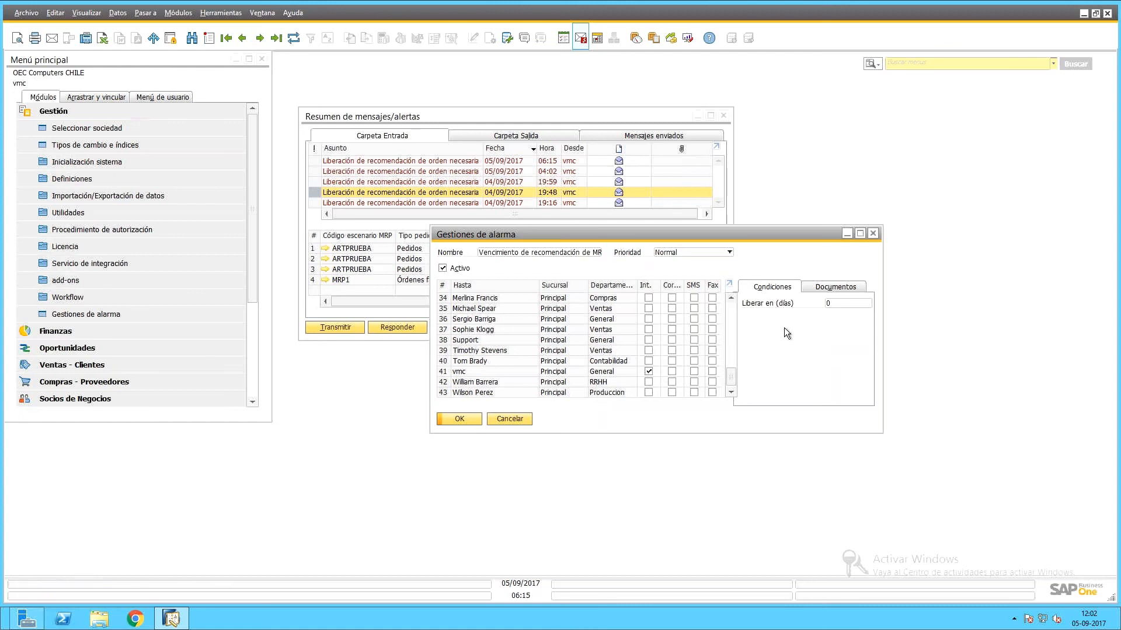
{"action": "left_click", "coordinate": [829, 303]}
{"action": "left_click", "coordinate": [819, 286]}
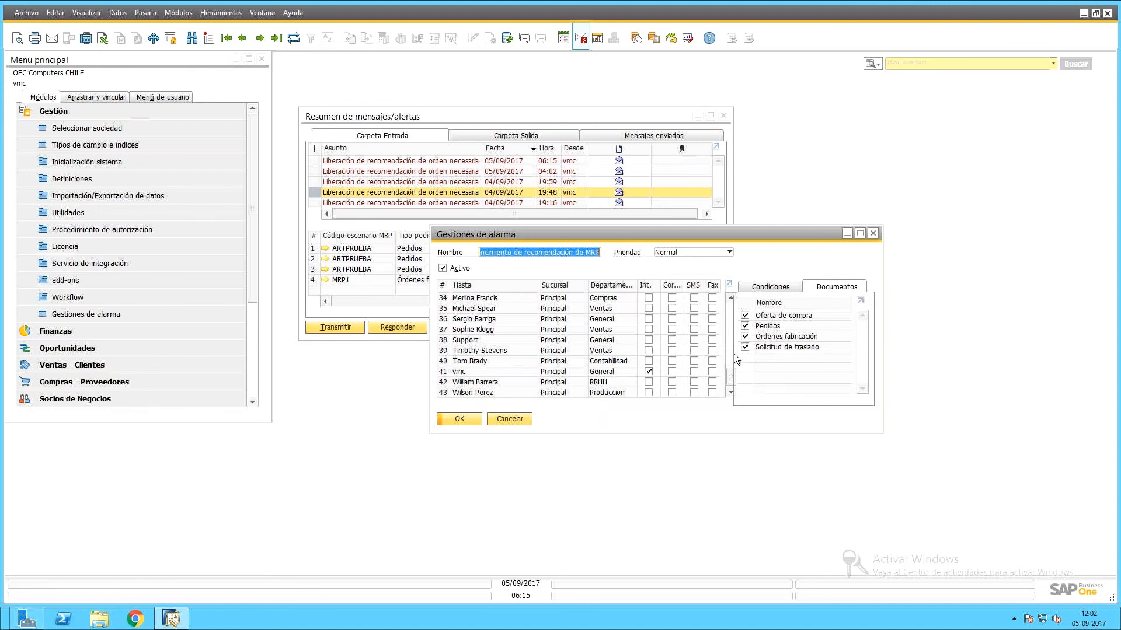
{"action": "left_click", "coordinate": [497, 418]}
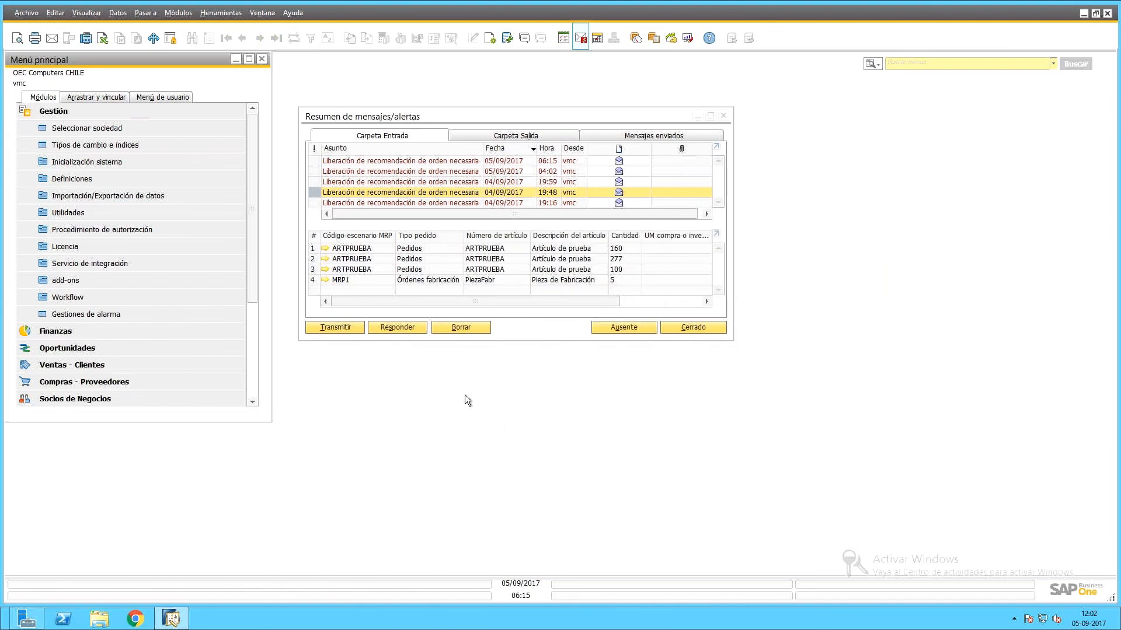
{"action": "left_click", "coordinate": [723, 117]}
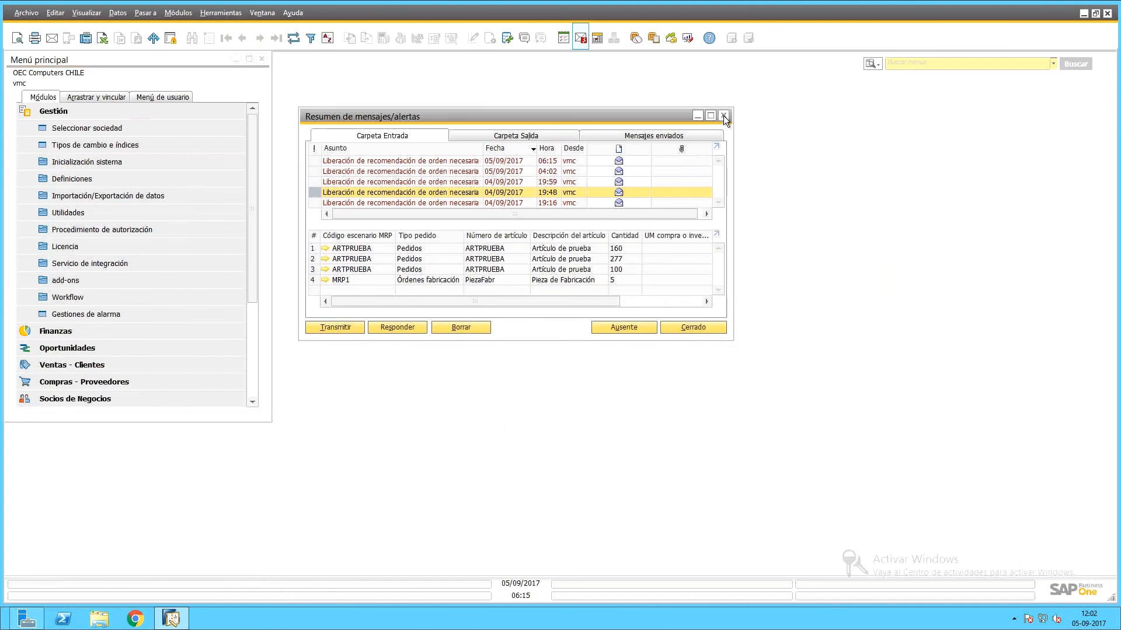